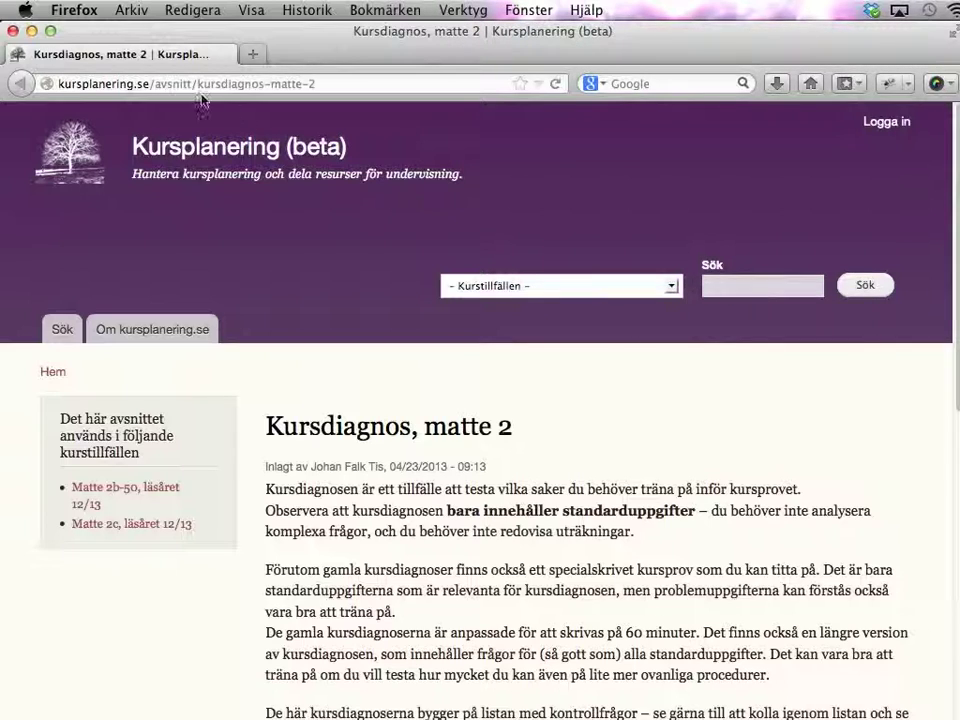
- Scroll to the Kursdiagnos vt 2013 table and open the 'Kalkylblad med rättningsmall' spreadsheet
drag(152, 86, 316, 86)
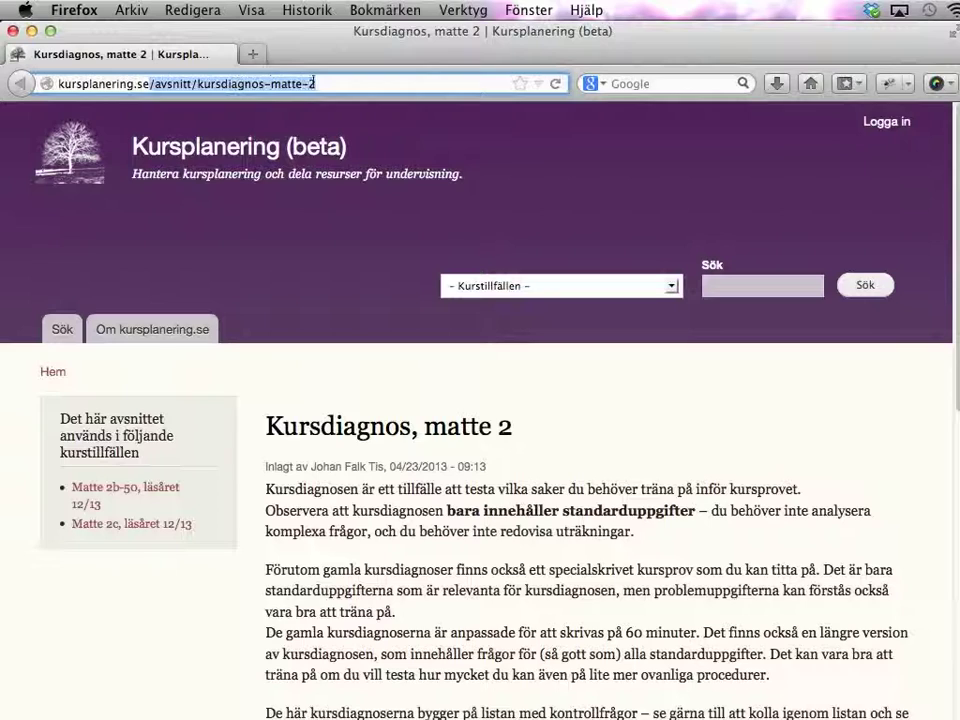
click(334, 421)
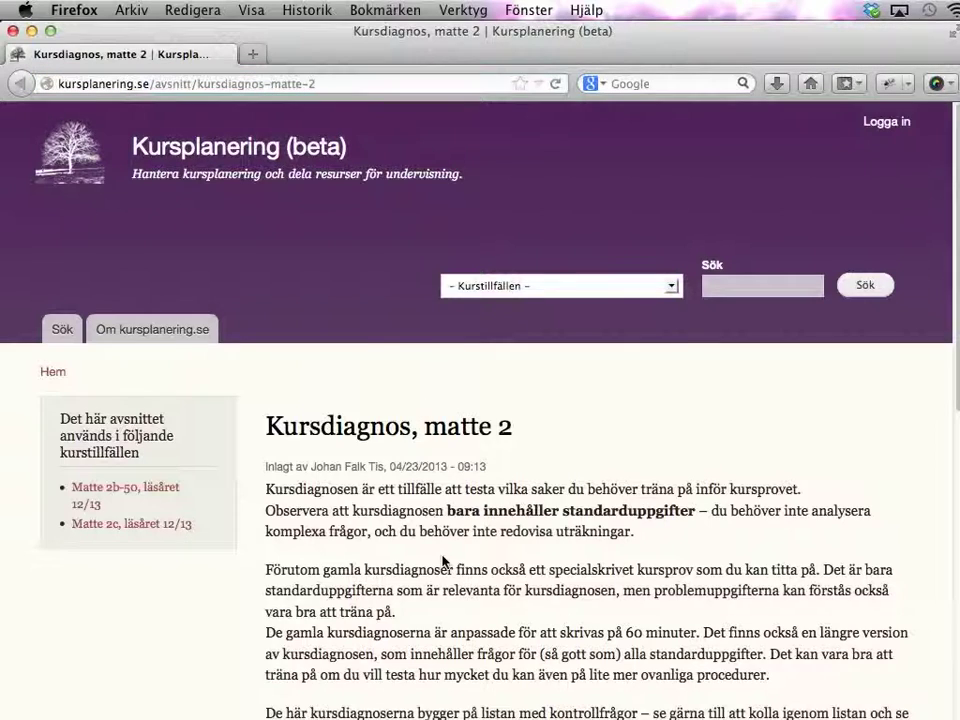
scroll(442, 562, down, 5)
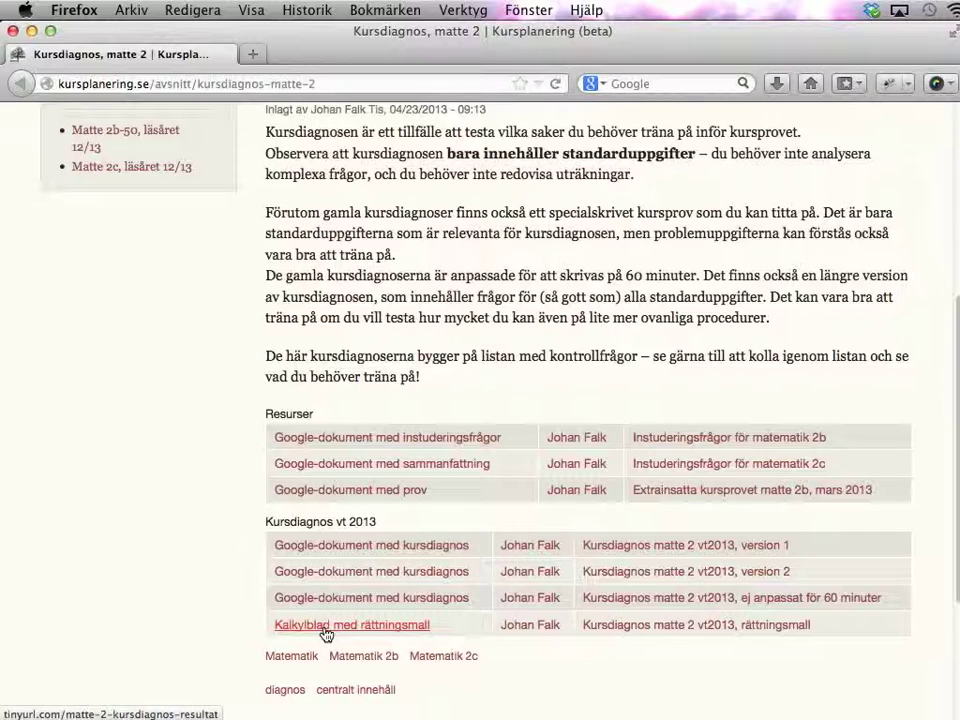
click(292, 628)
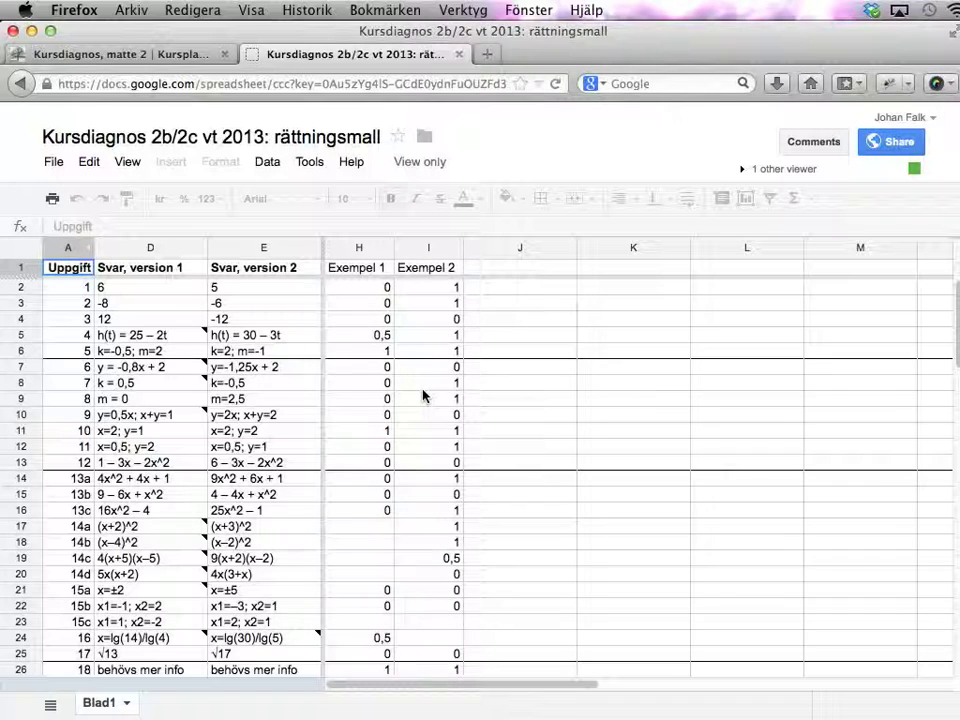
- Select cell J9 in the rättningsmall sheet and bring up the File menu
click(480, 404)
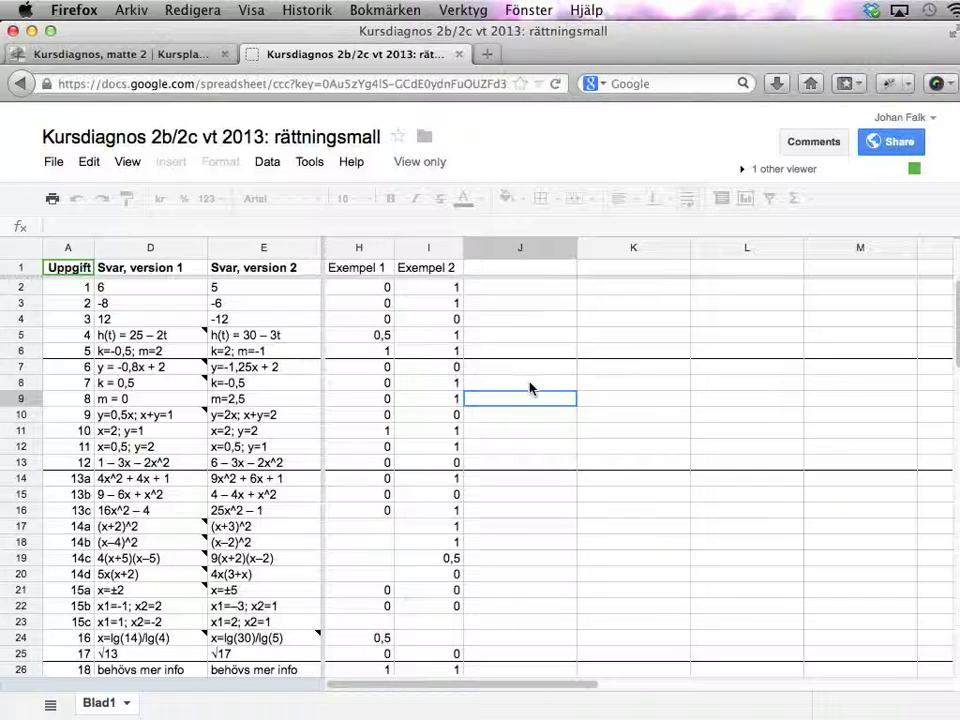
click(52, 162)
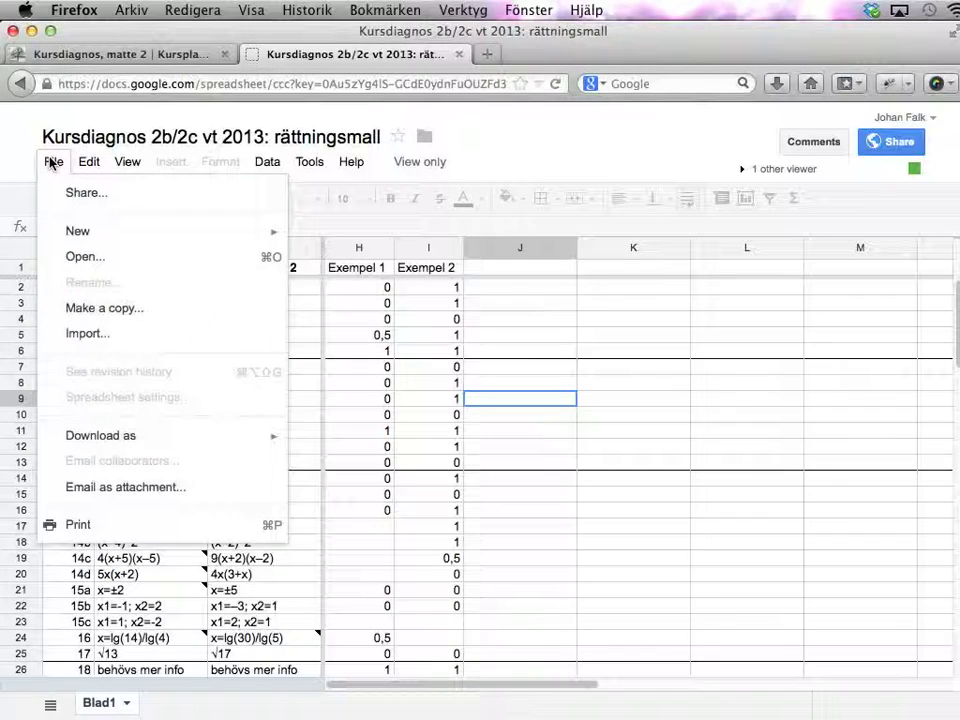
- Make a copy of the template named 'Kursdiagnos 2b/2c vt 2013: min egen kopia'
click(96, 318)
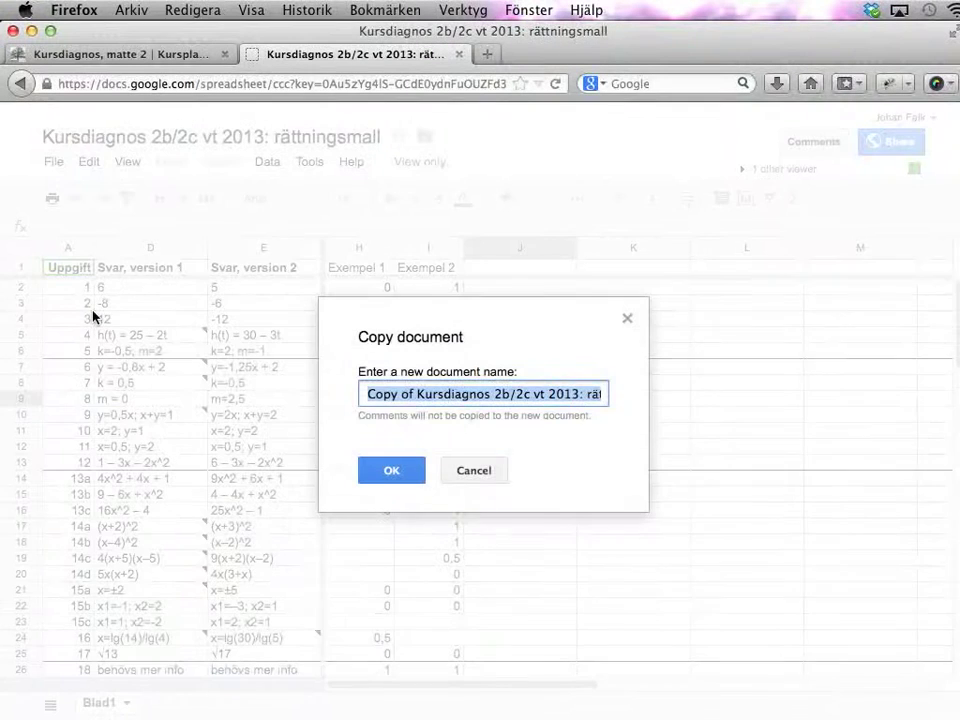
click(417, 395)
drag(417, 395, 366, 395)
key(BackSpace)
double_click(565, 395)
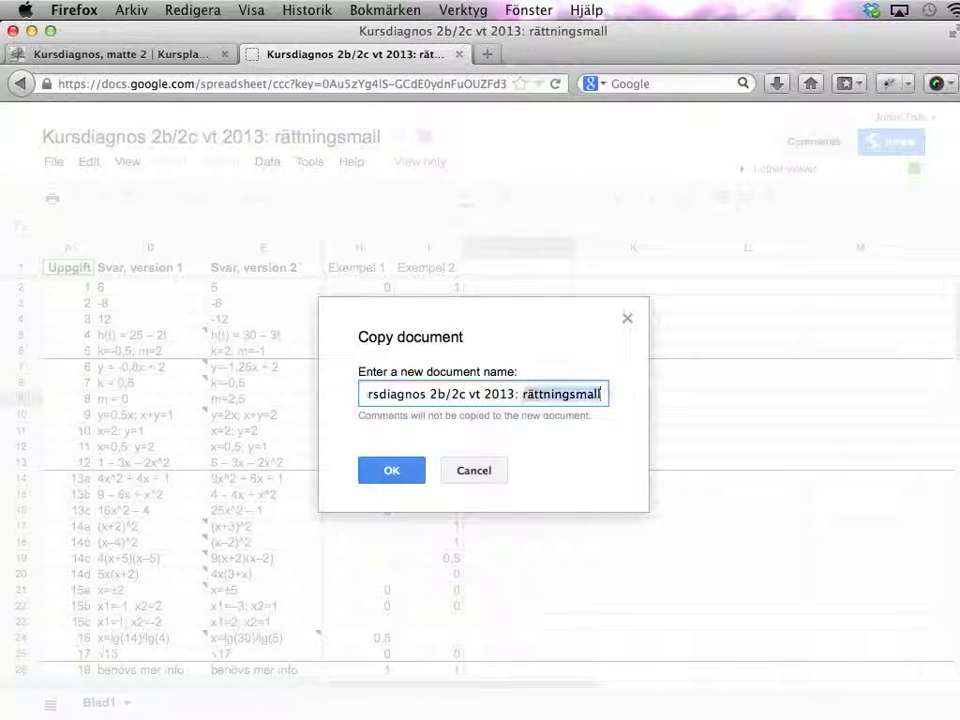
text(mln egen kopia)
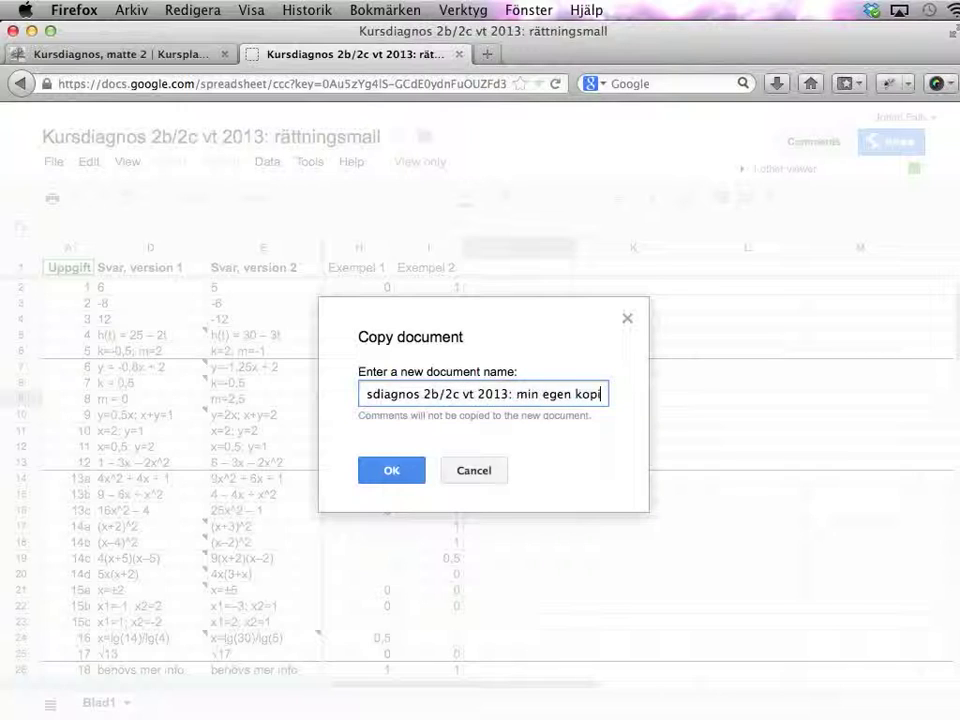
click(410, 469)
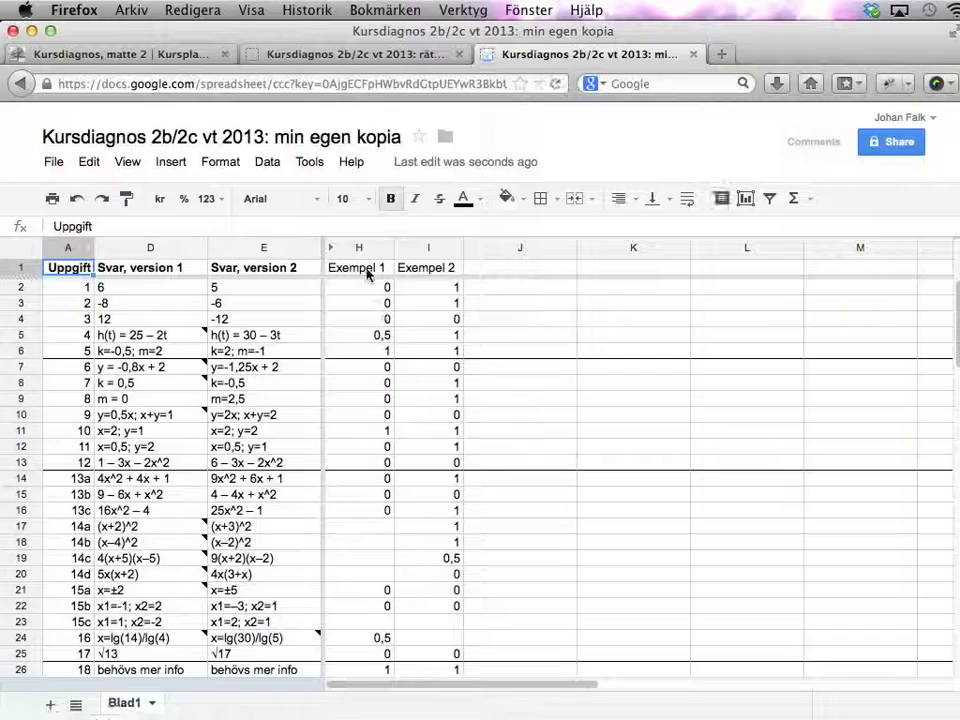
- Enter the header 'Testor' in J1, then move down to Testor's Diagnosversion cell J48
scroll(383, 397, down, 2)
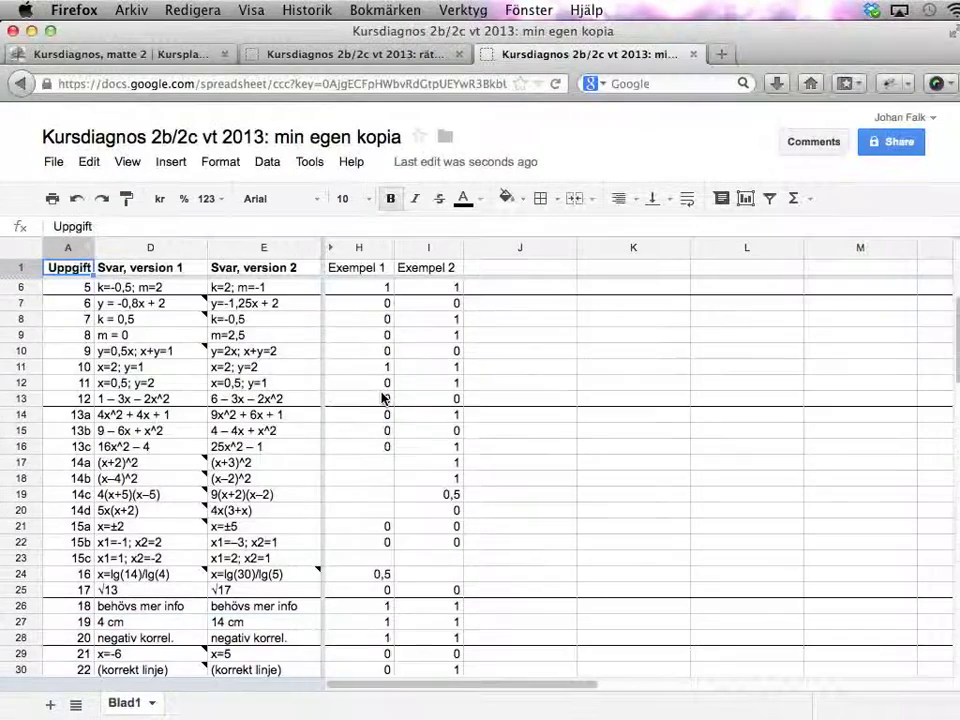
scroll(383, 397, down, 13)
scroll(383, 397, up, 15)
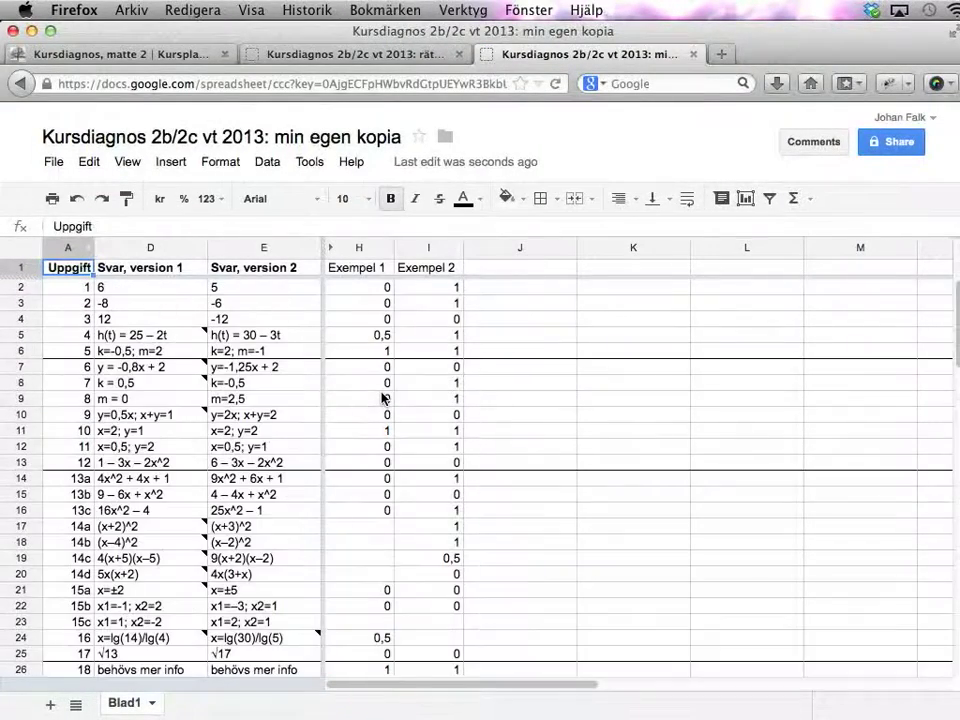
click(543, 270)
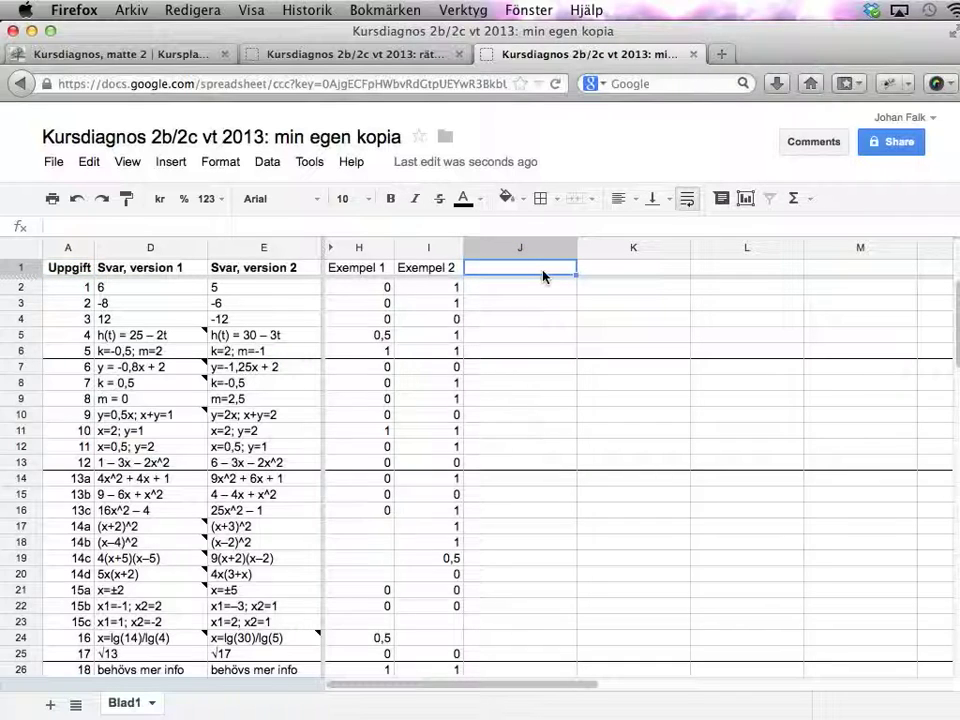
text(Tesetor)
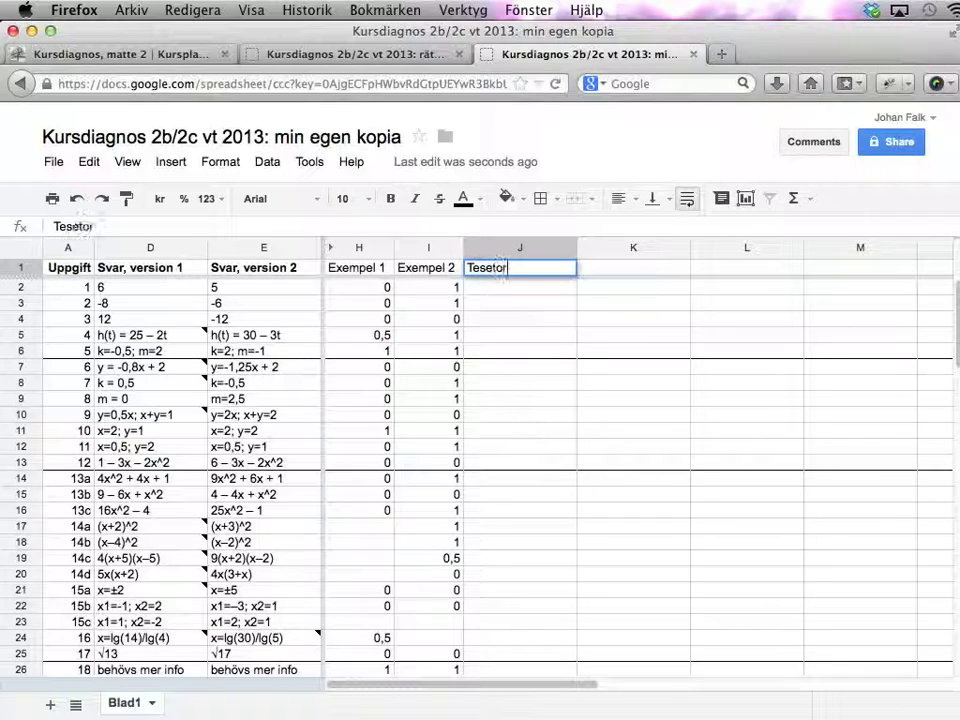
key(BackSpace)
key(BackSpace)
key(BackSpace)
key(BackSpace)
text(tor)
key(Return)
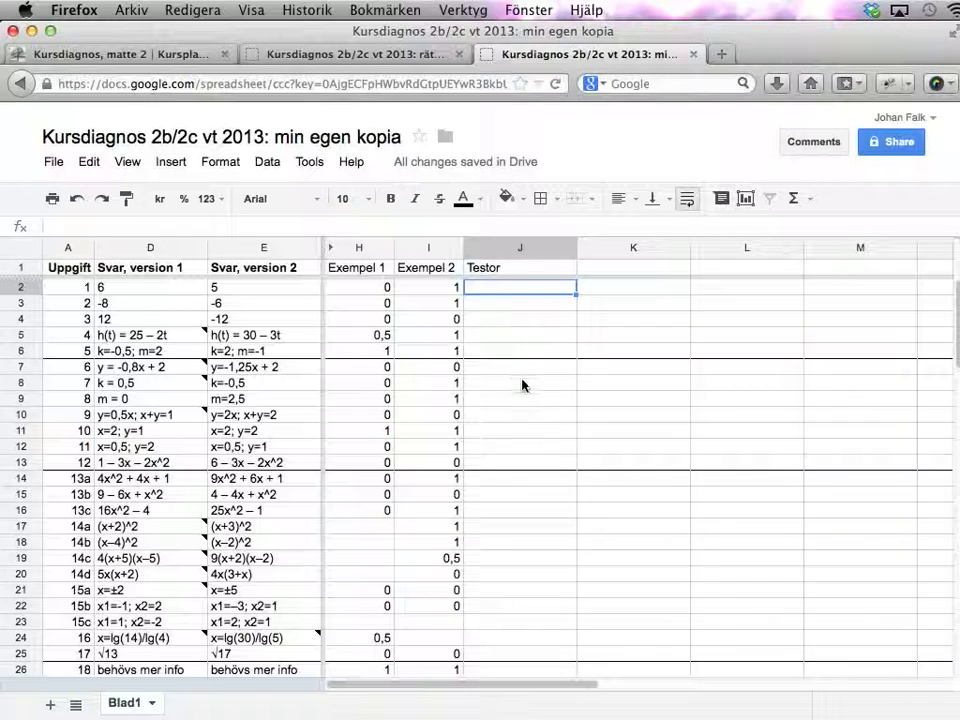
scroll(522, 385, down, 7)
scroll(522, 385, down, 3)
click(490, 545)
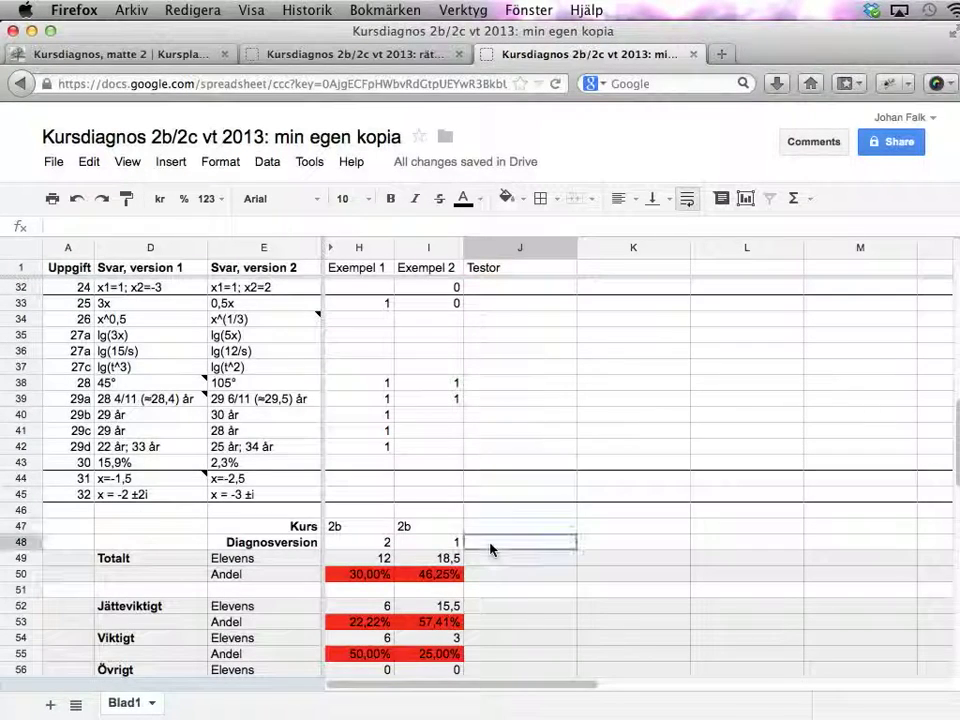
- Enter 1 as Testor's Diagnosversion in J48, then compare task 1's expected answer
text(1)
key(Up)
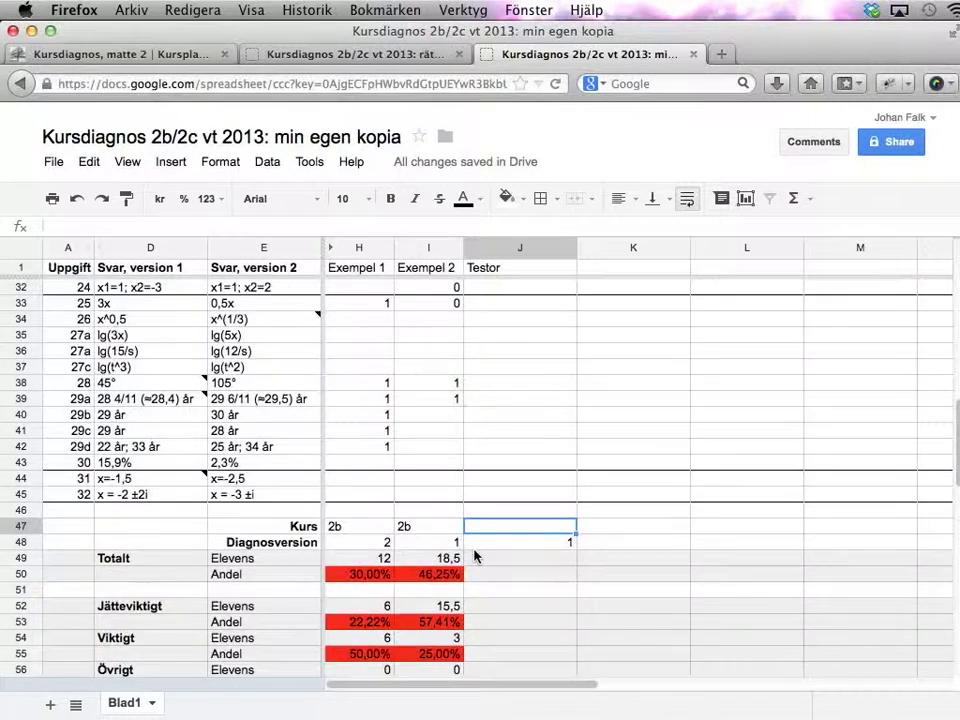
scroll(476, 555, up, 10)
click(499, 286)
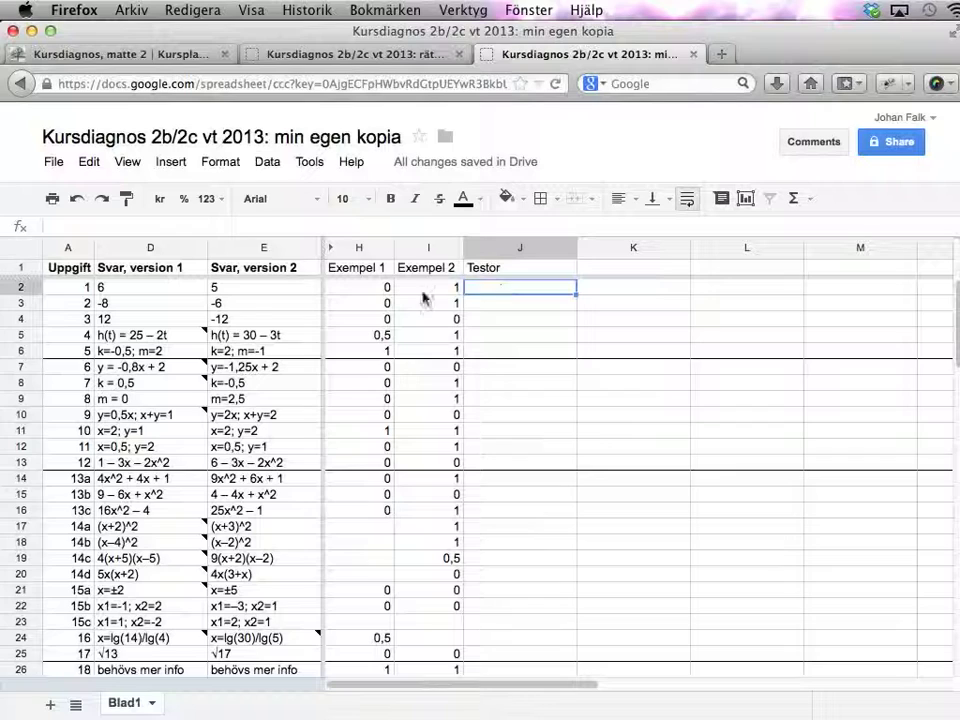
click(147, 287)
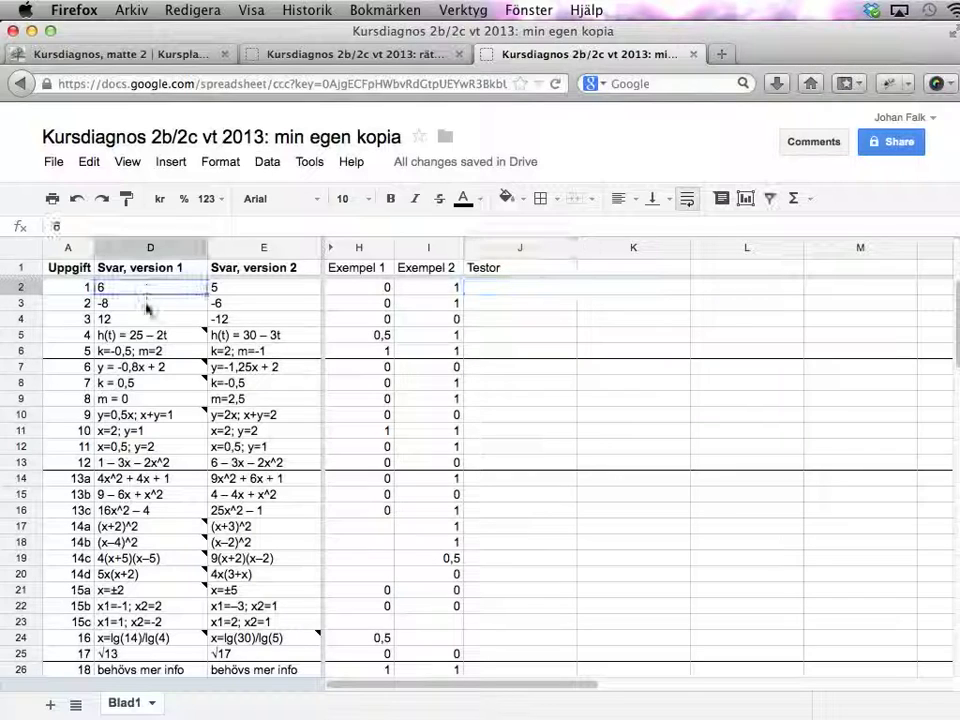
- Enter Testor's scores 1, 1, 0 and 1 for tasks 1–4
click(538, 289)
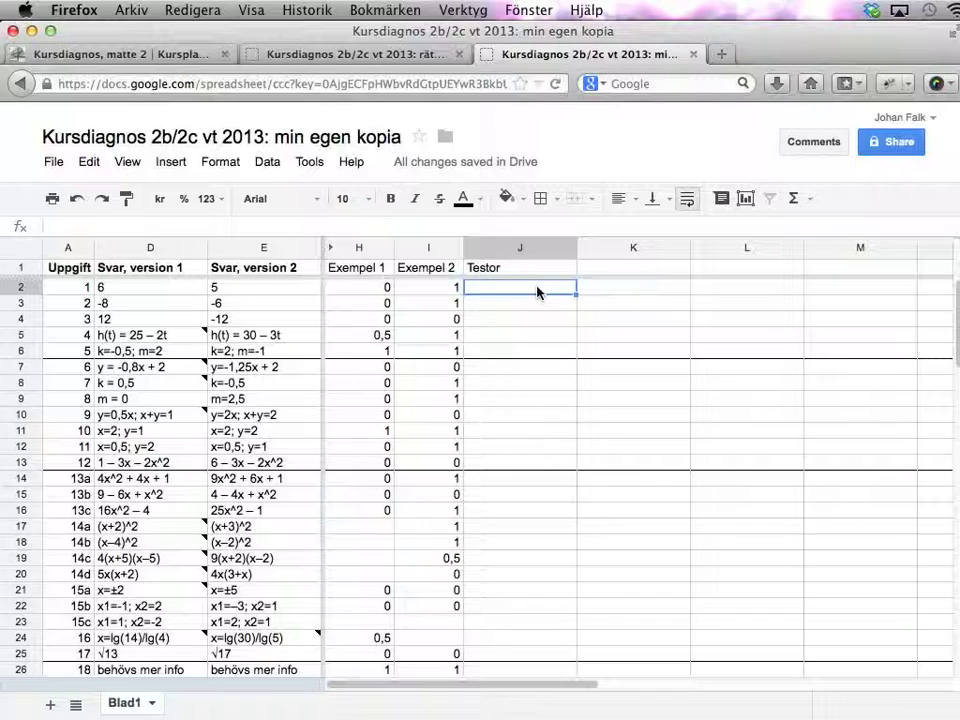
text(1)
key(Return)
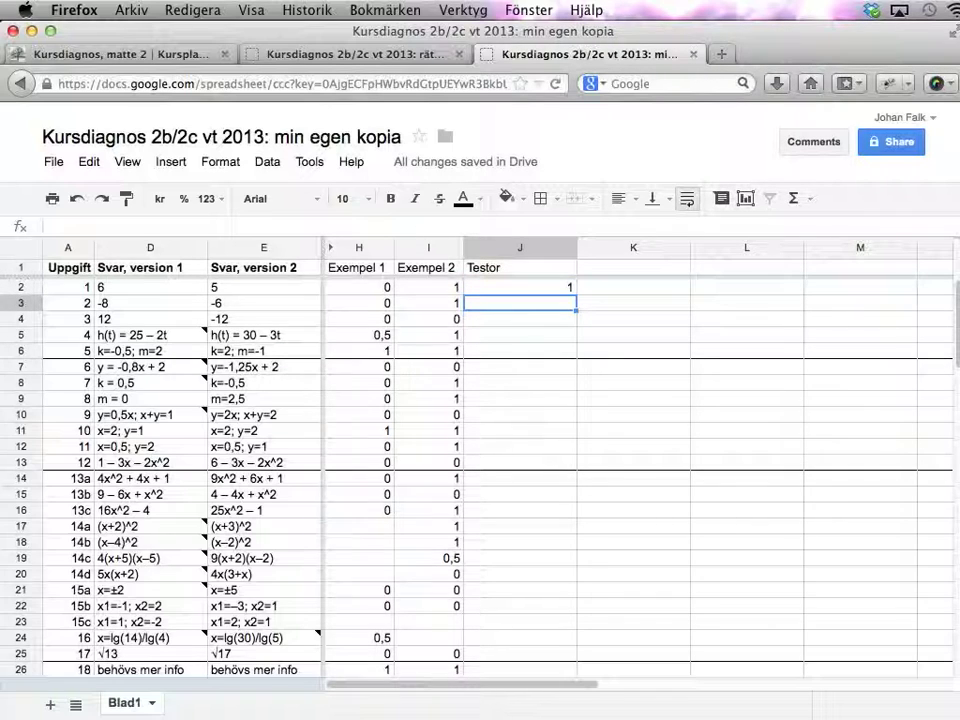
text(1)
key(Return)
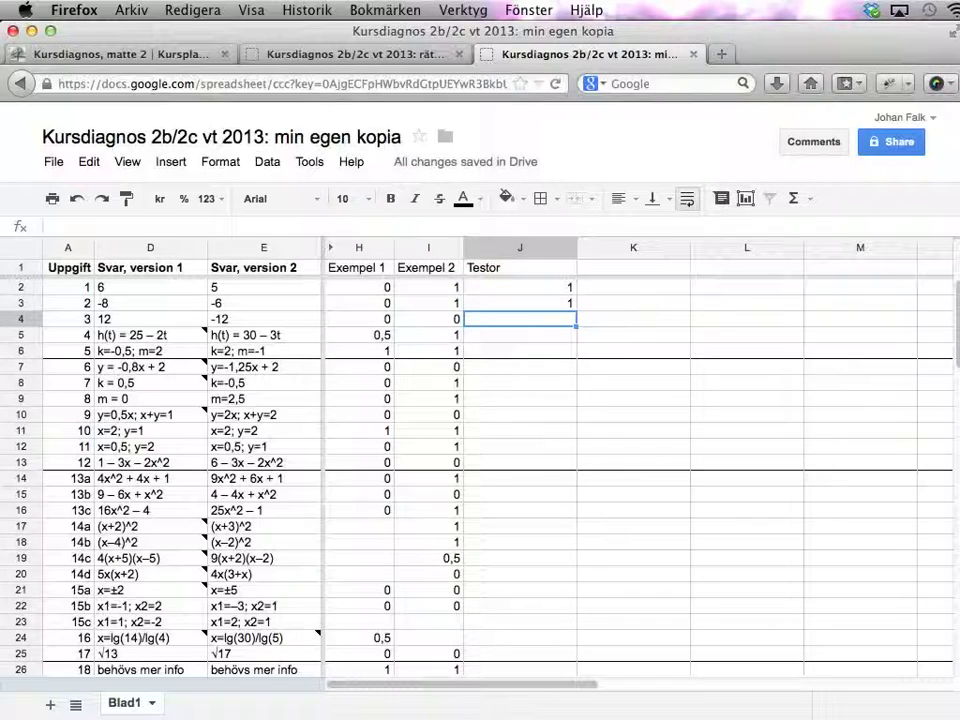
text(0)
key(Return)
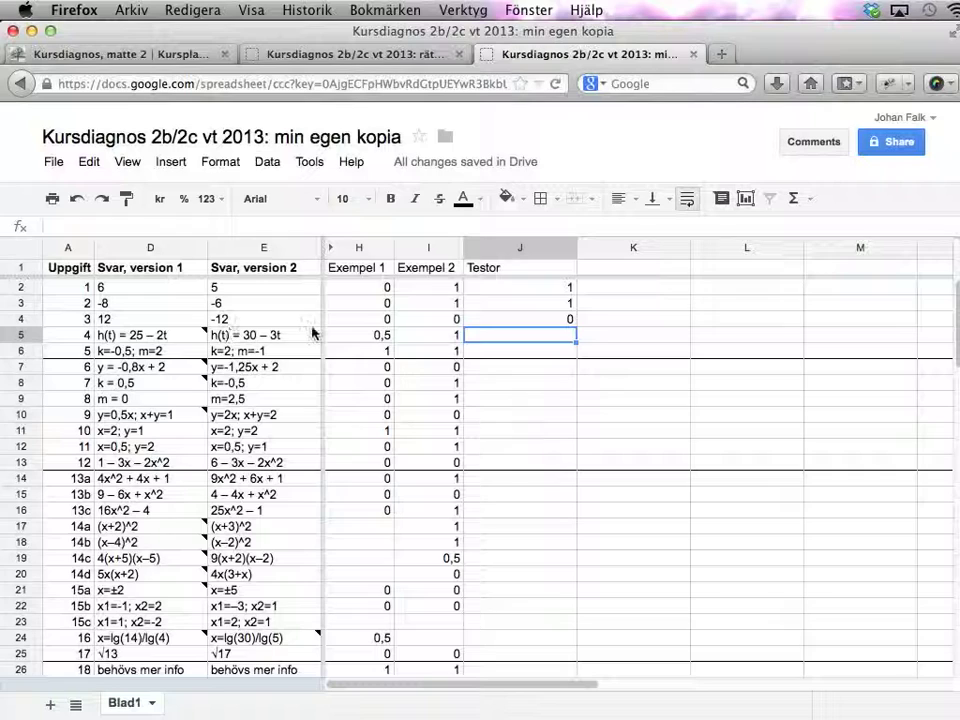
text(1)
key(Return)
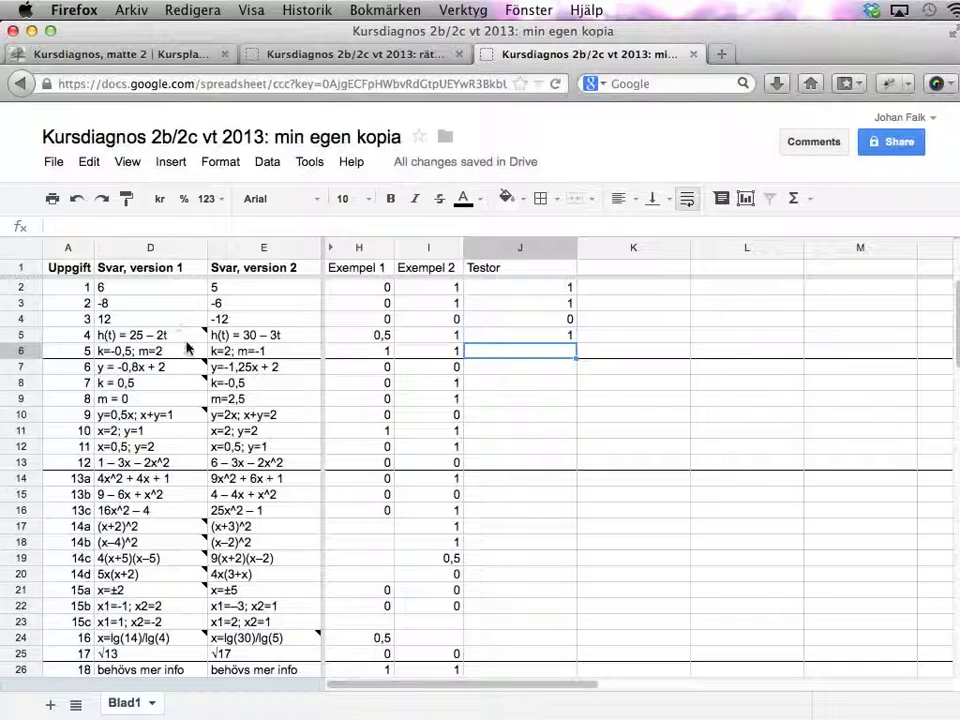
- Check task 4's grading note, try 0,5, then keep a full score of 1
mouse_move(197, 338)
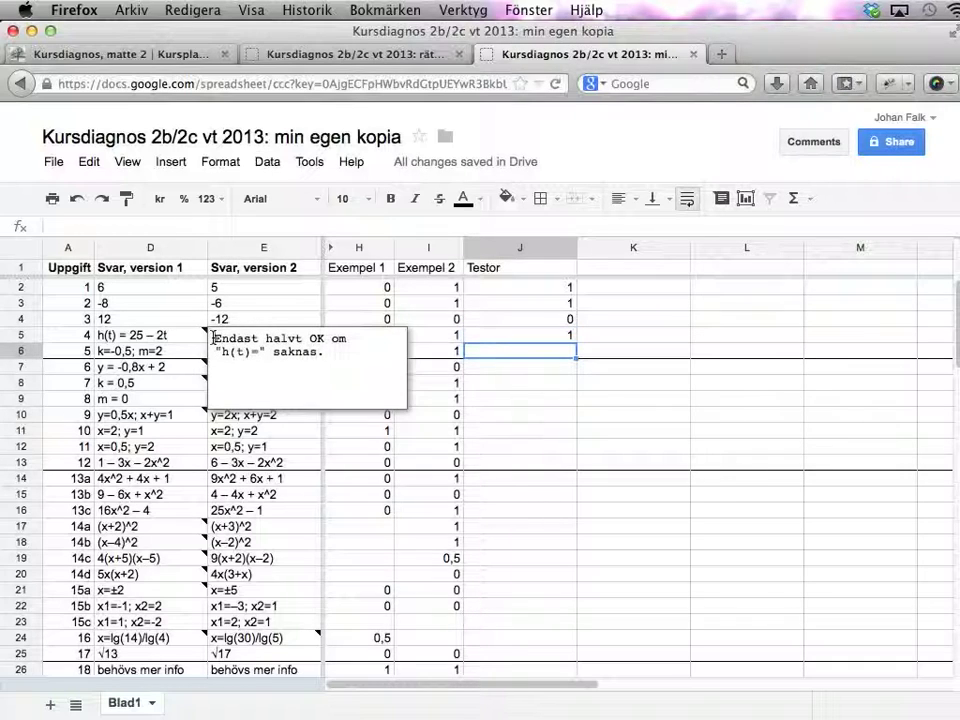
drag(214, 338, 335, 369)
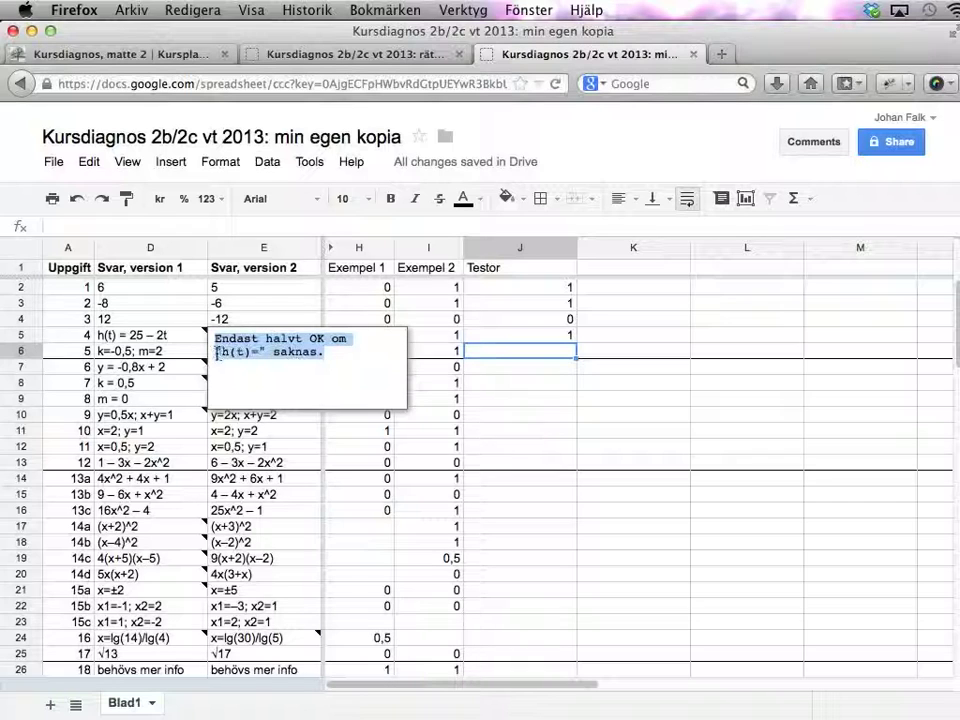
click(566, 350)
click(554, 330)
text(0,5)
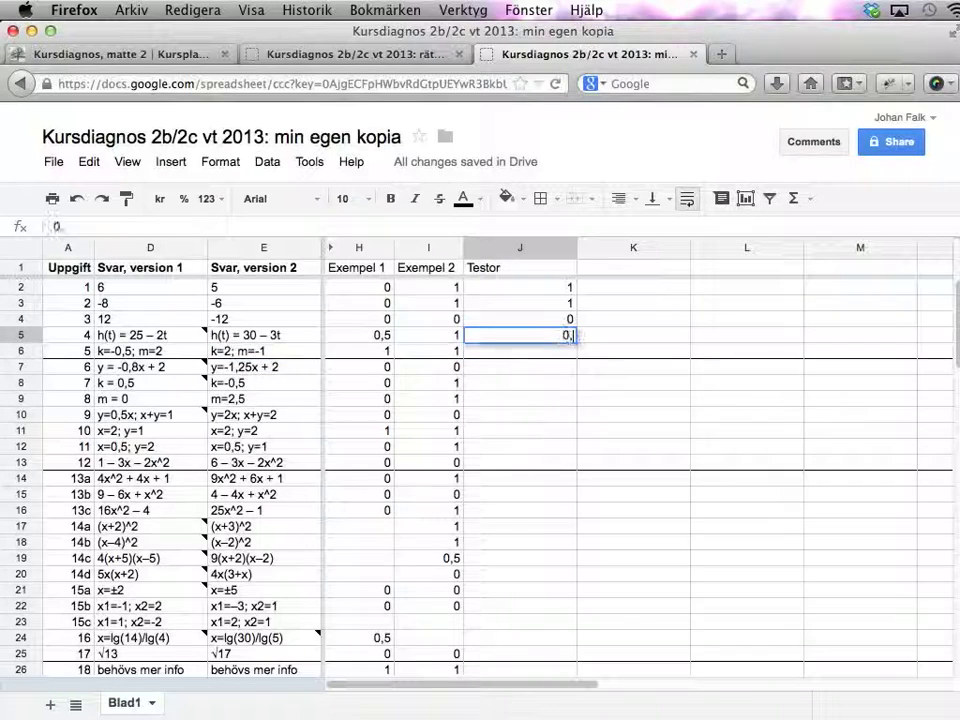
key(Return)
key(Up)
text(1)
key(Return)
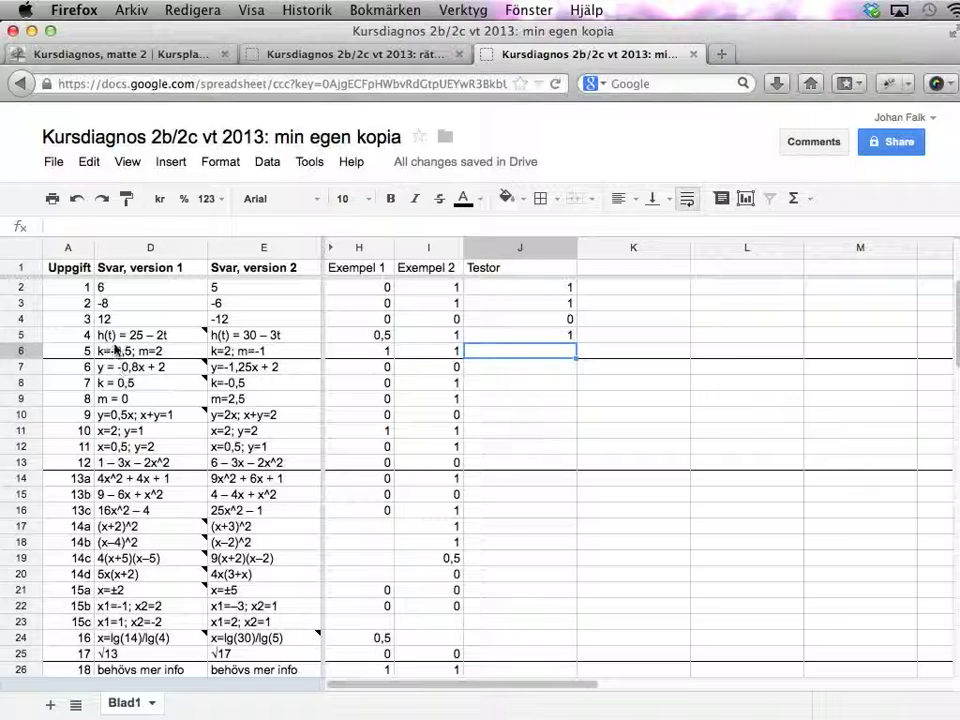
- Enter 0 for task 5 and 1, 1, 1, 1, 11, 0 for tasks 6–11
text(0)
key(Return)
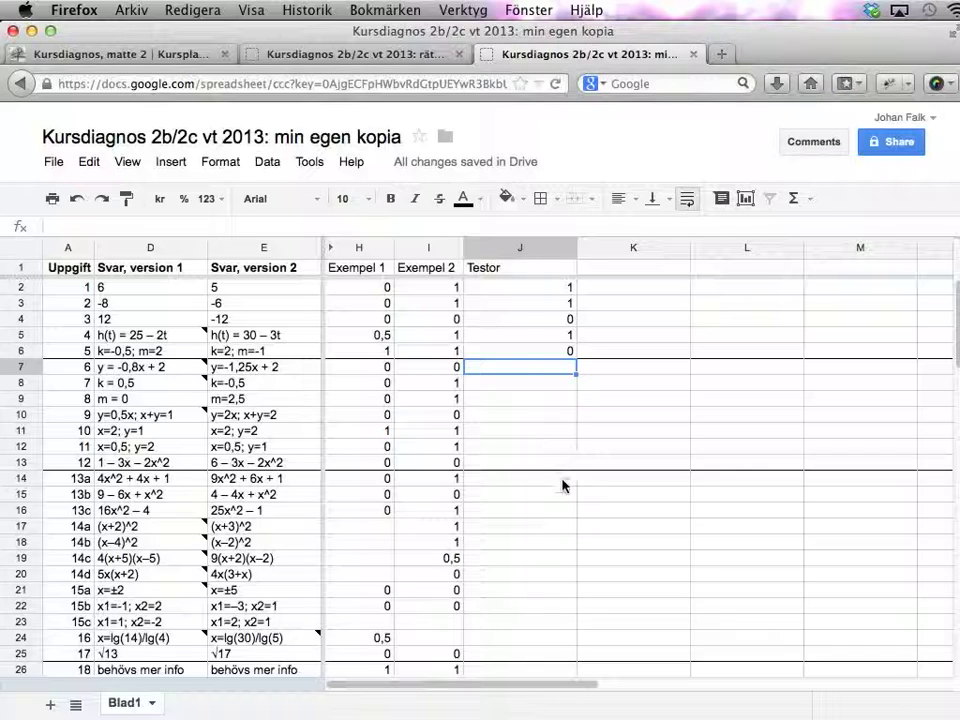
text(1)
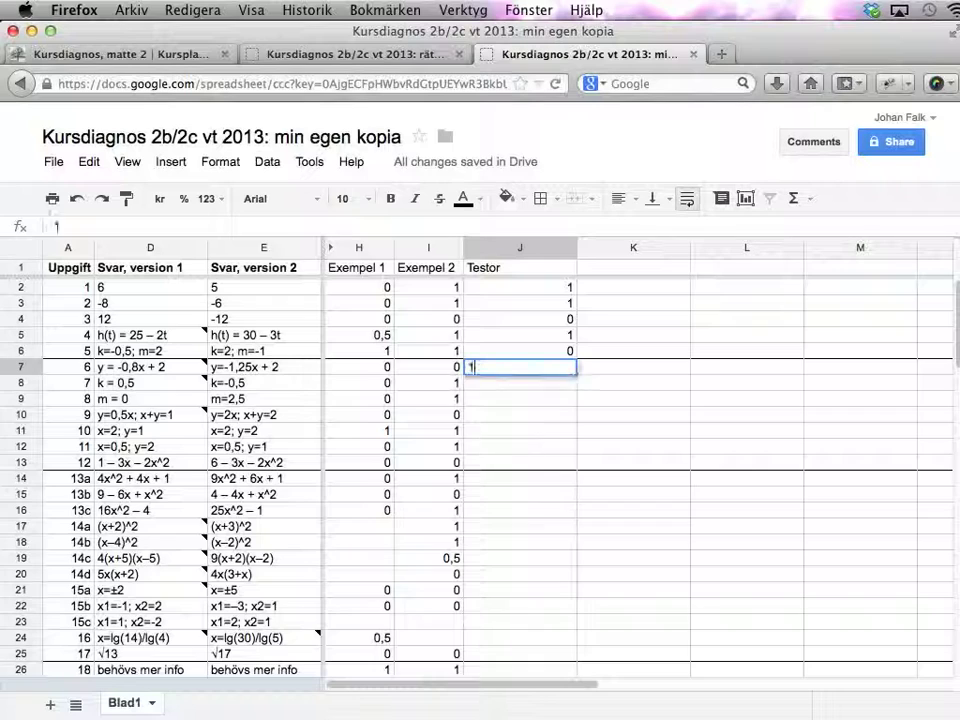
text( 1 1 1 11 0)
key(Return)
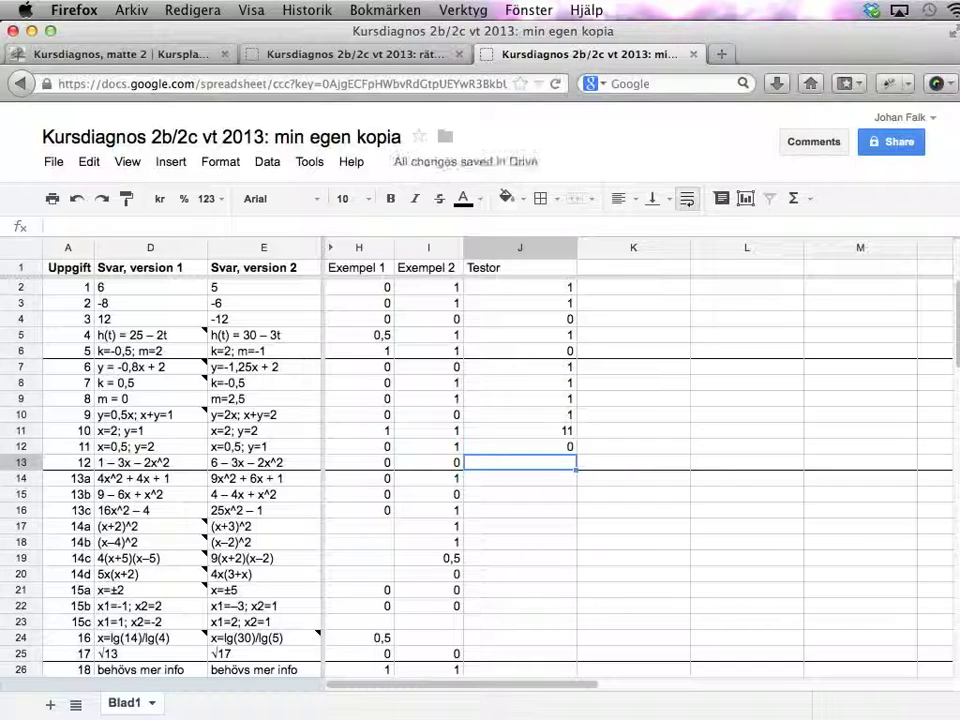
- Correct task 10's score from 11 to 1 and recheck task 11's score
click(520, 430)
text(1)
key(Return)
click(520, 462)
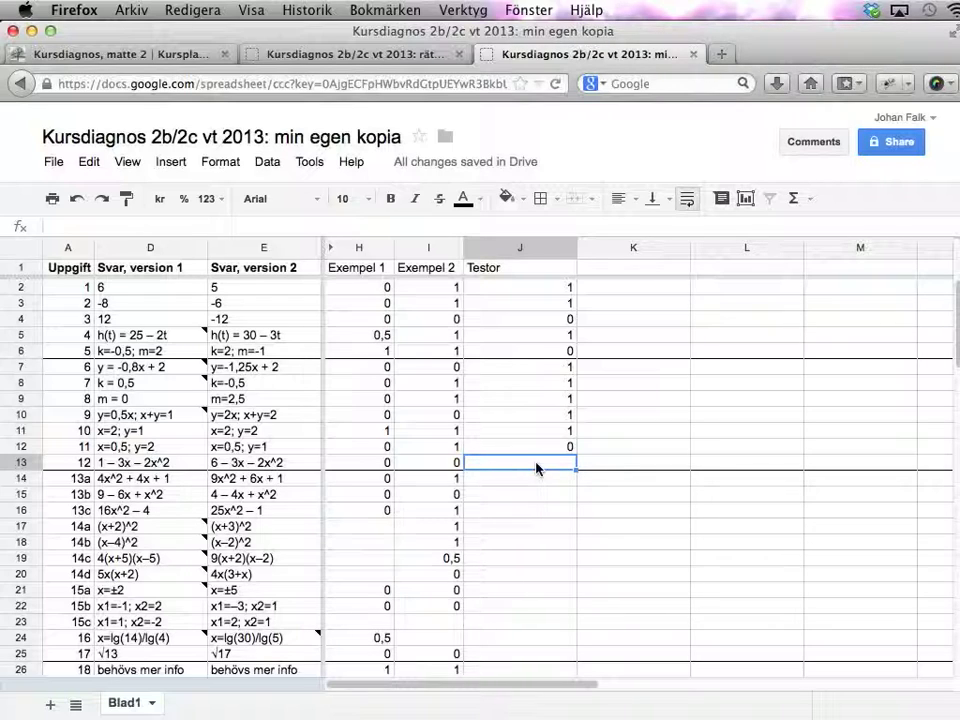
click(570, 447)
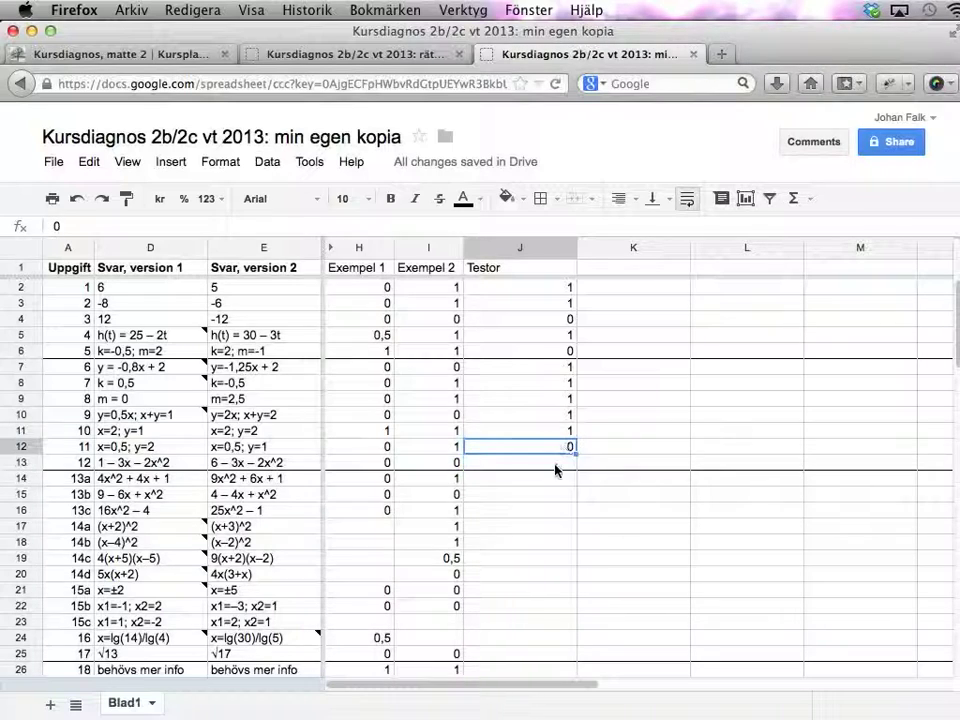
click(557, 466)
key(Down)
key(Down)
key(Down)
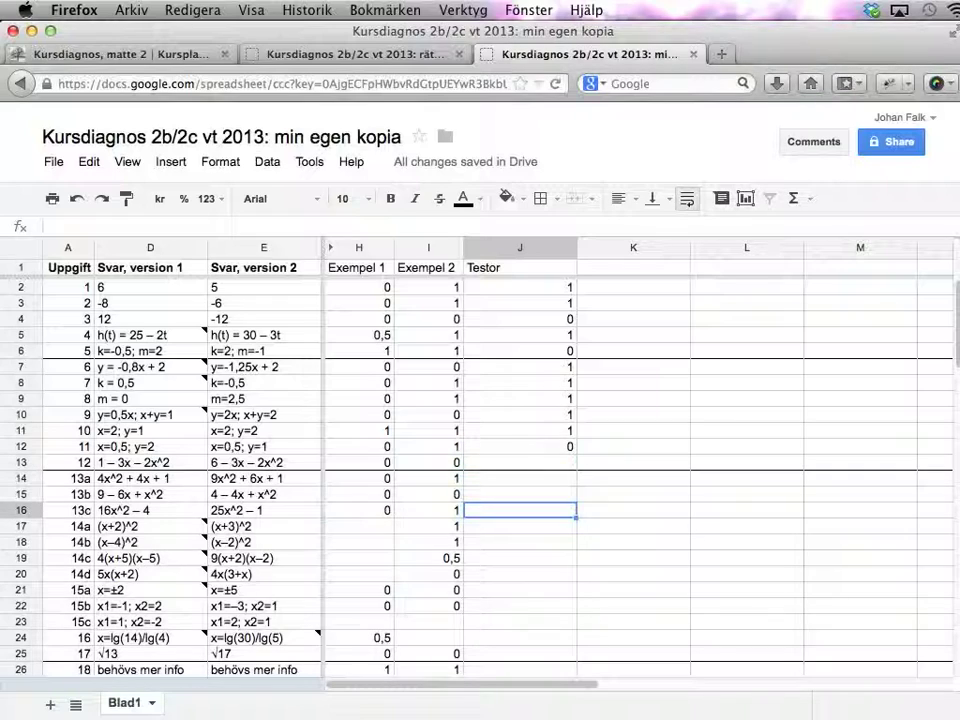
- Scroll to the Totalt section and inspect Exempel 2's =sum(I2:I45) formula in I49
scroll(562, 557, down, 10)
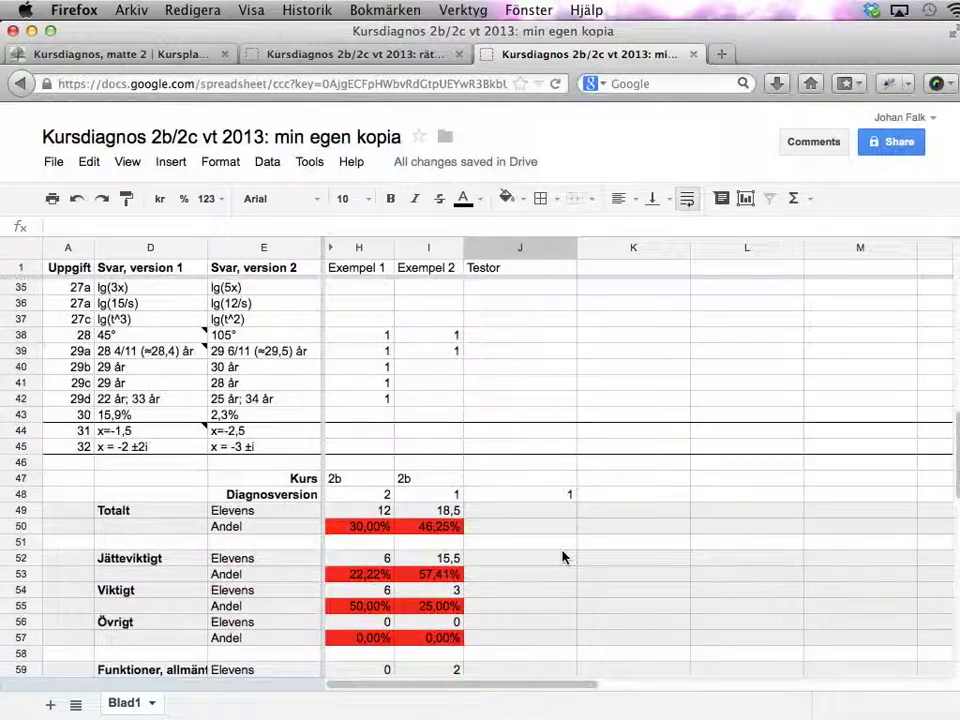
scroll(562, 557, down, 3)
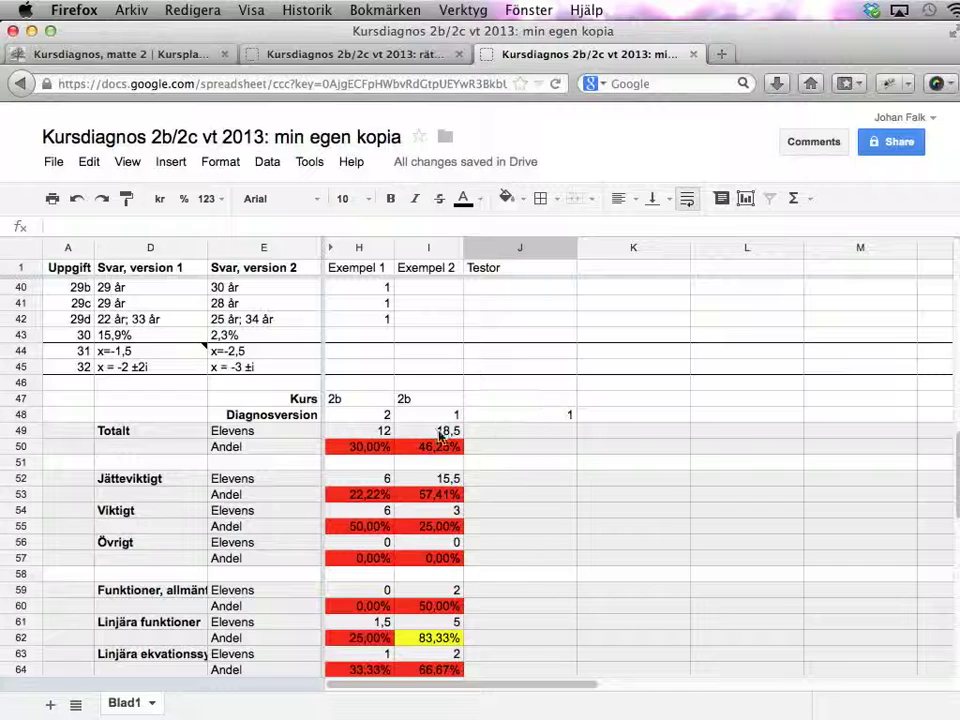
scroll(440, 432, down, 3)
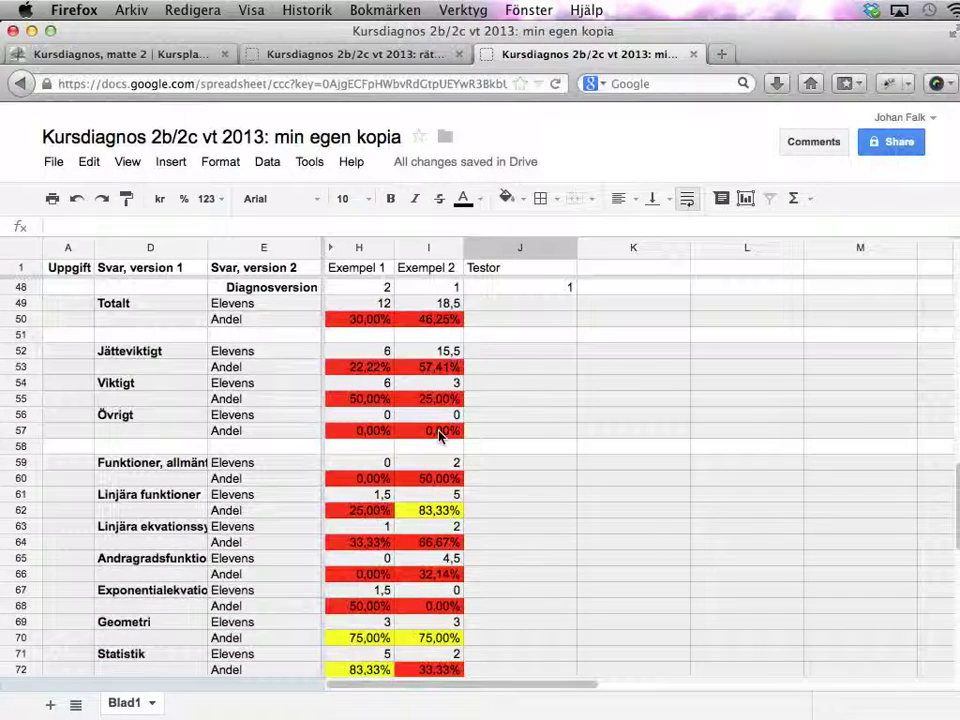
click(428, 306)
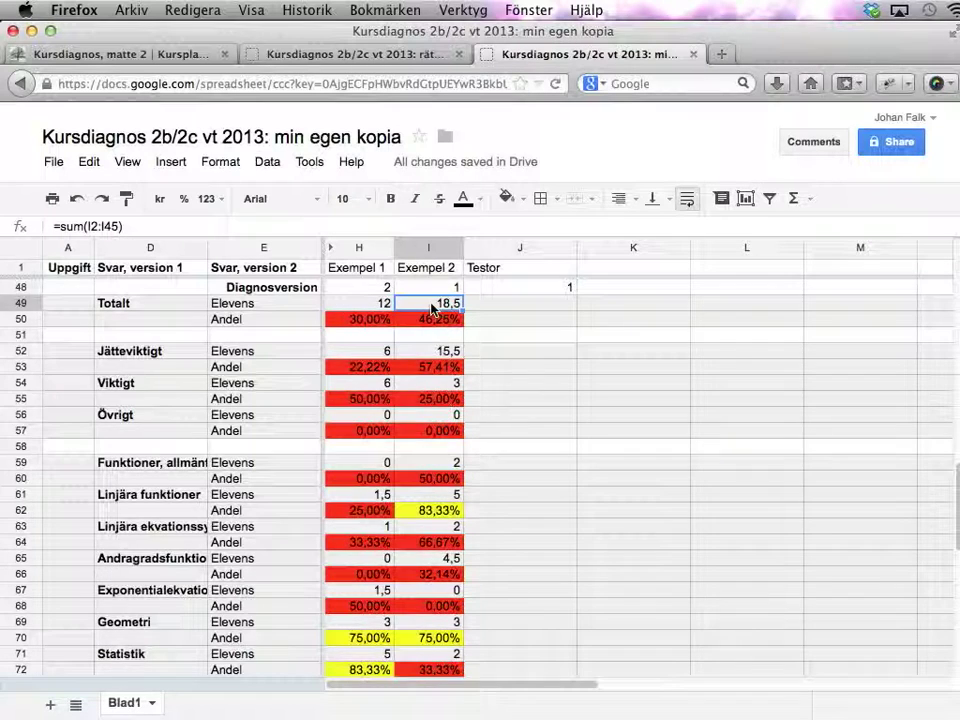
scroll(432, 309, down, 4)
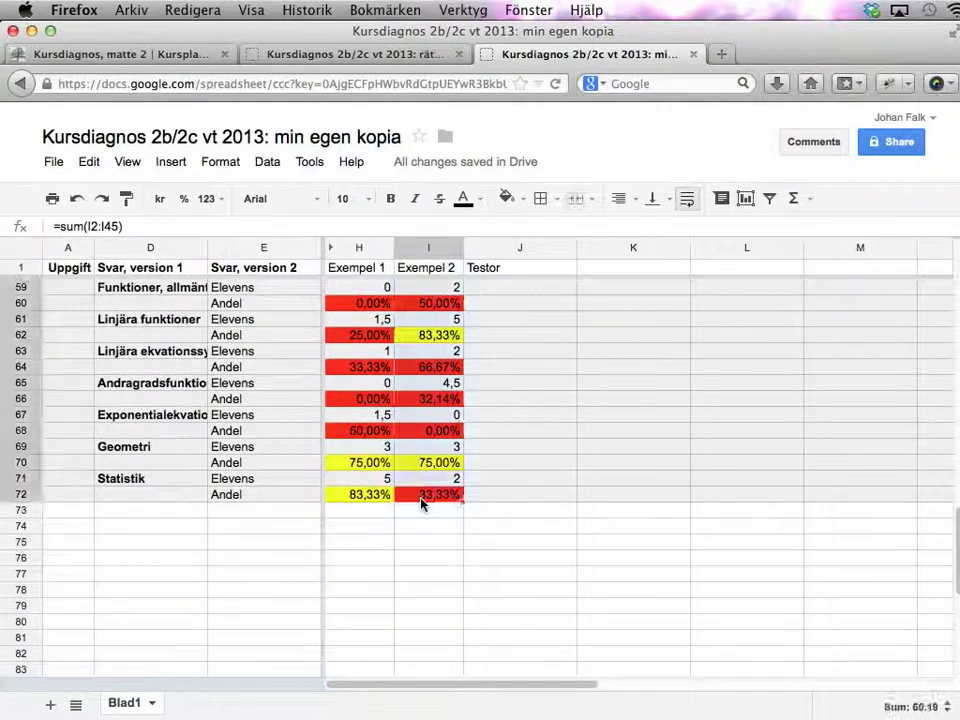
scroll(486, 381, up, 5)
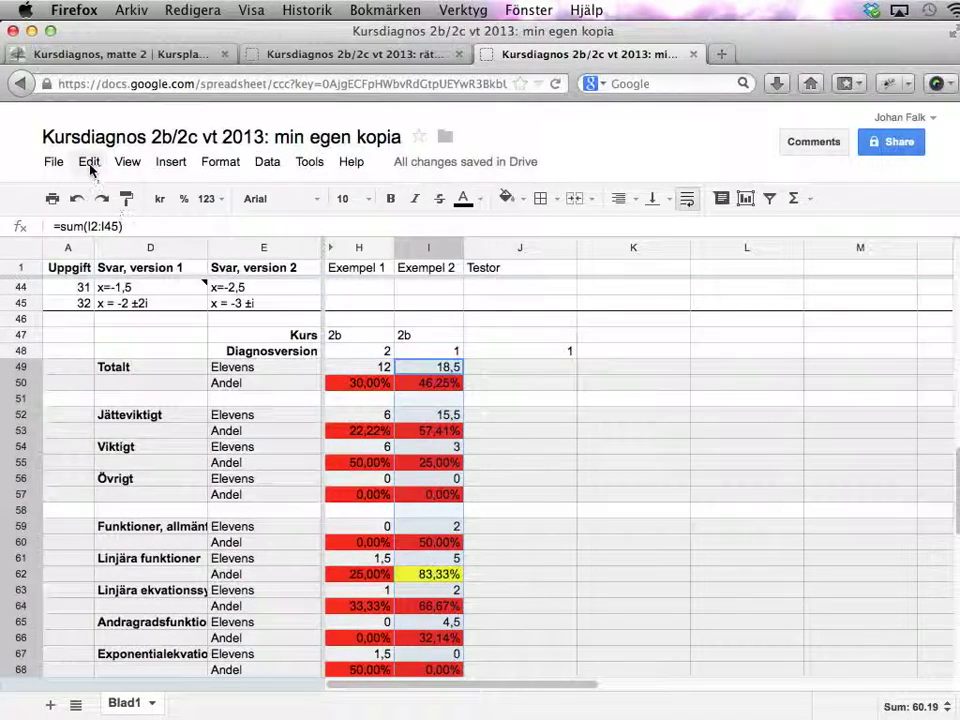
- Copy Exempel 2's summary formulas I49:I68 and paste them into Testor's column at J49
click(88, 162)
click(116, 284)
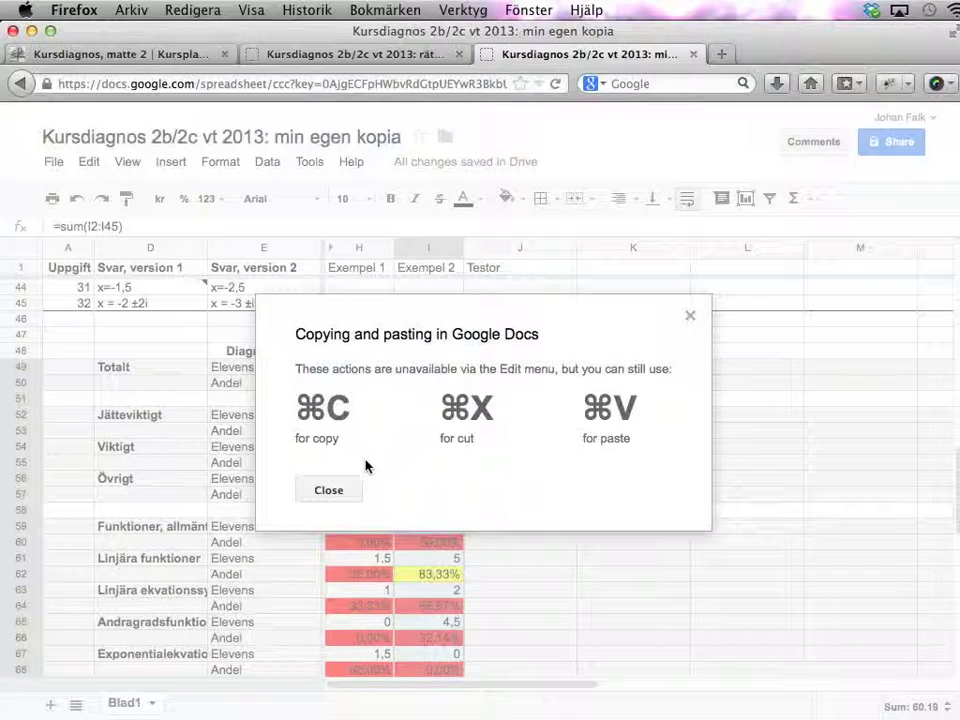
click(336, 492)
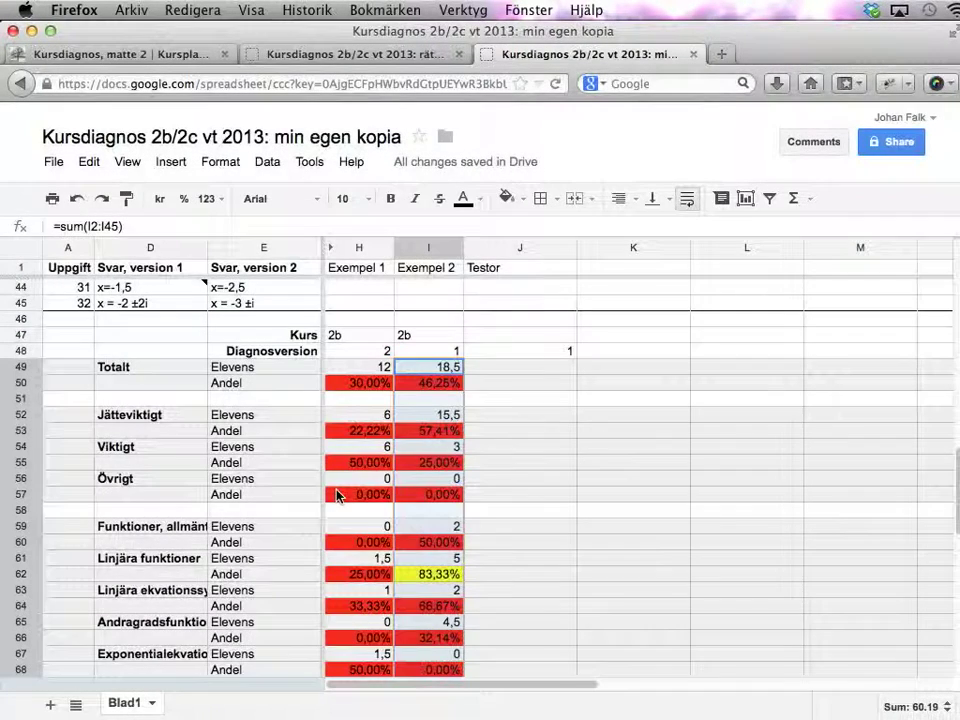
key(ctrl+c)
click(494, 370)
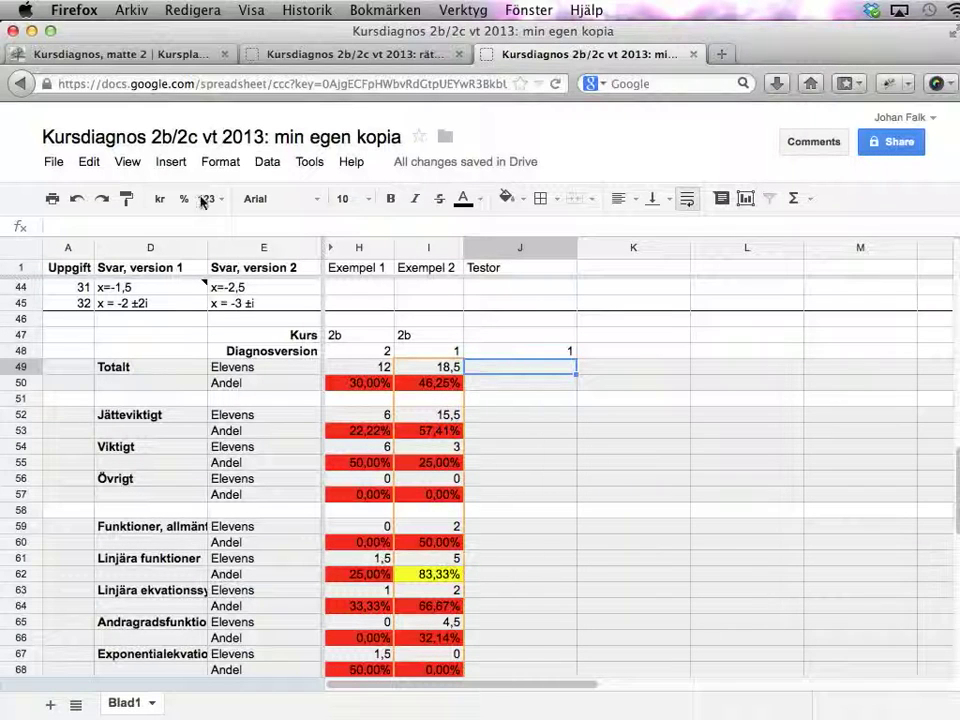
click(89, 162)
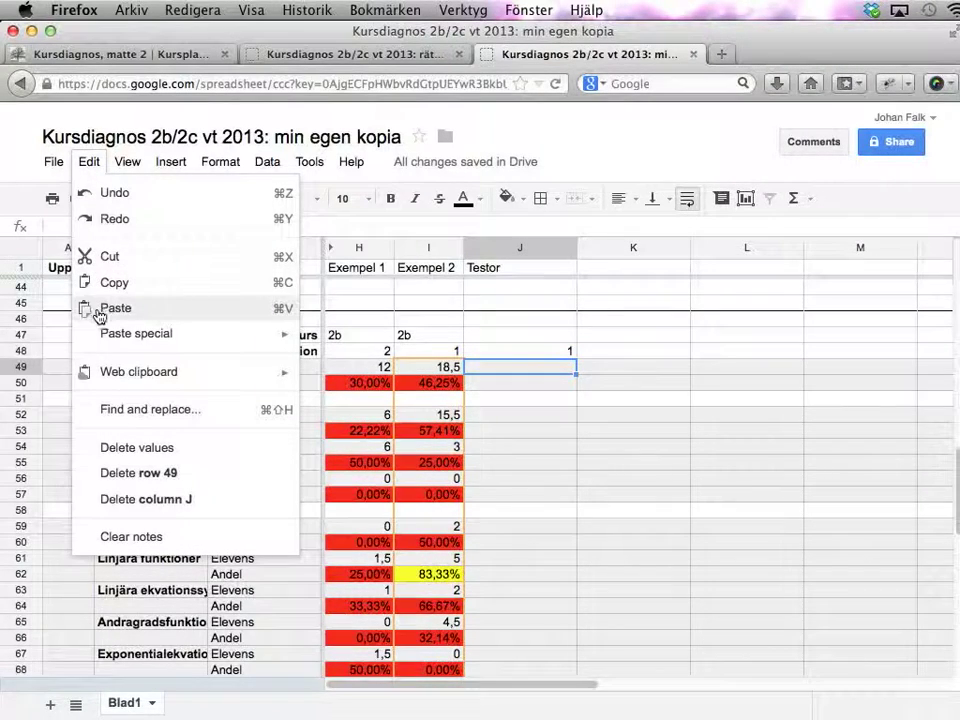
click(99, 310)
key(super+v)
click(326, 489)
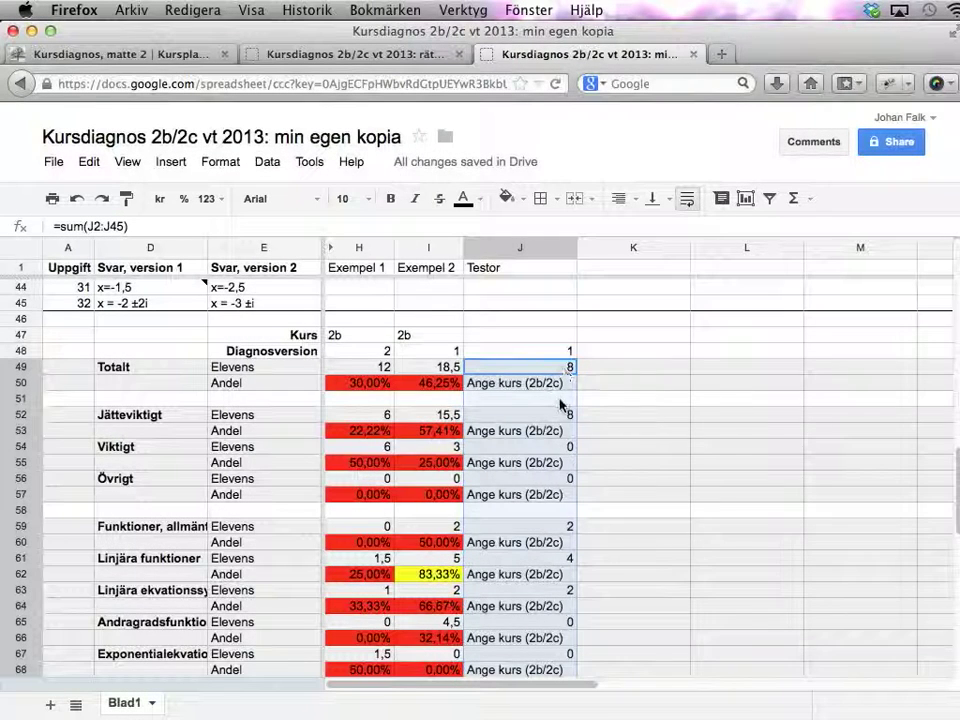
click(535, 370)
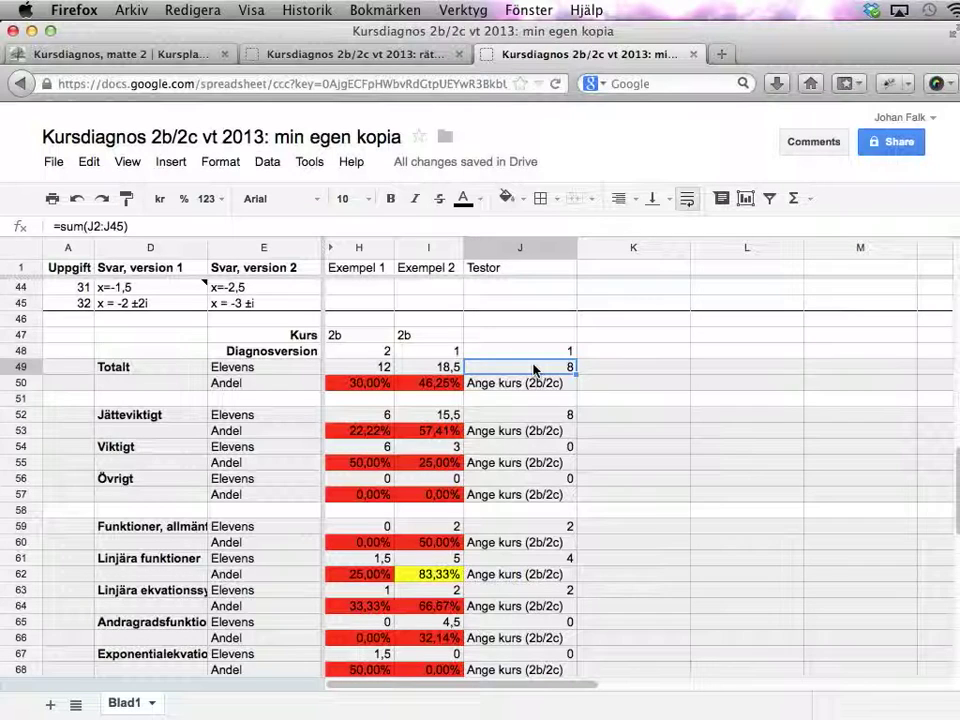
key(Down)
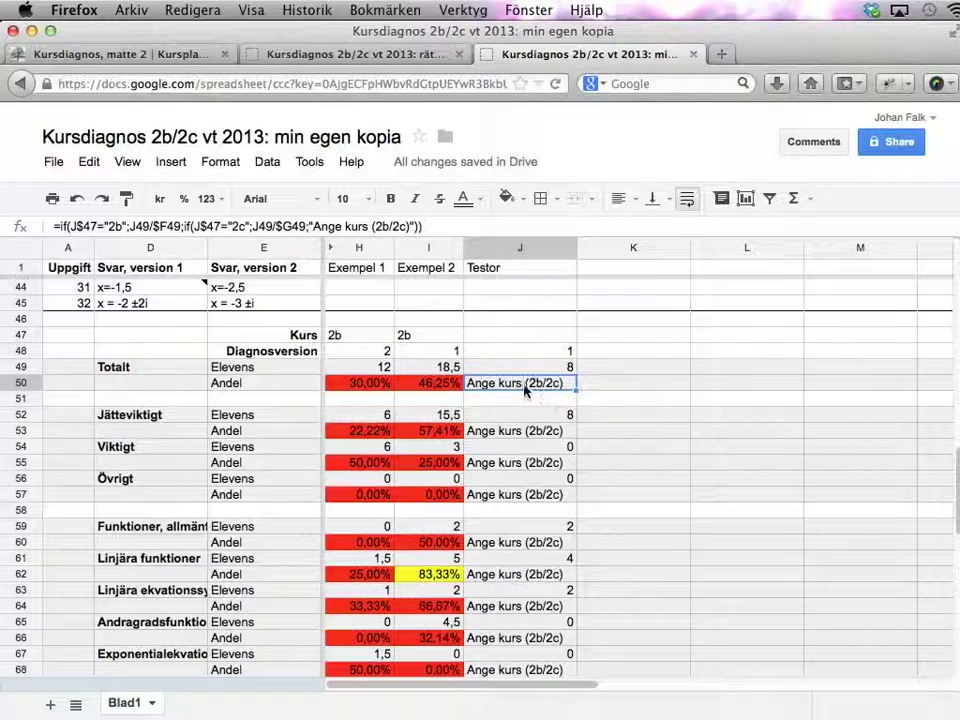
- Set Testor's Kurs in J47 to 2c, then check the J50, J53 and J59:J72 shares
click(514, 341)
text(2c)
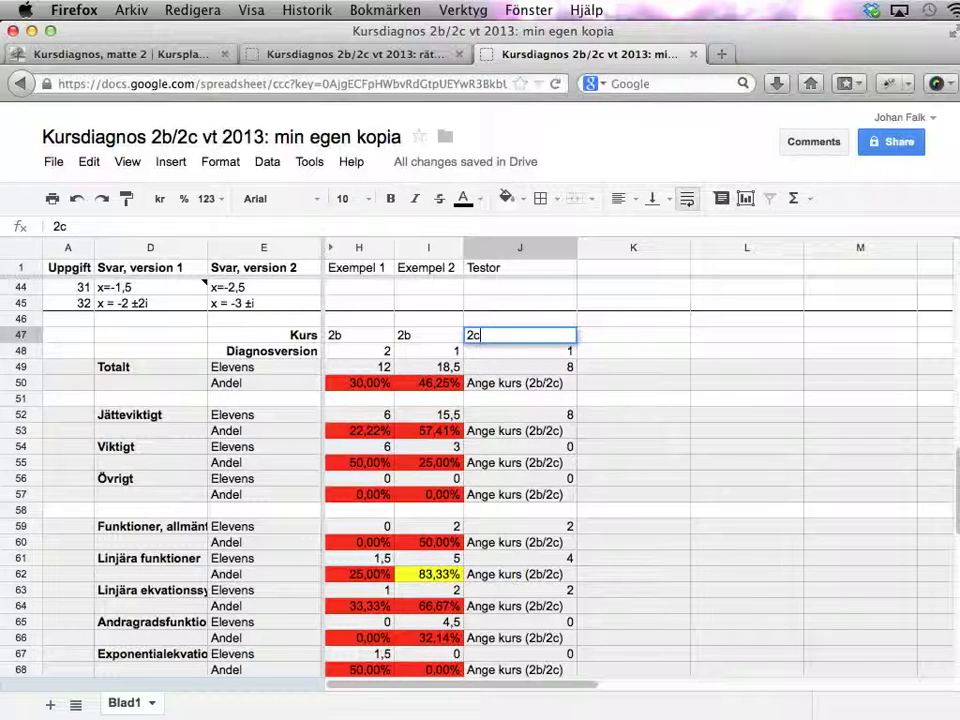
key(Return)
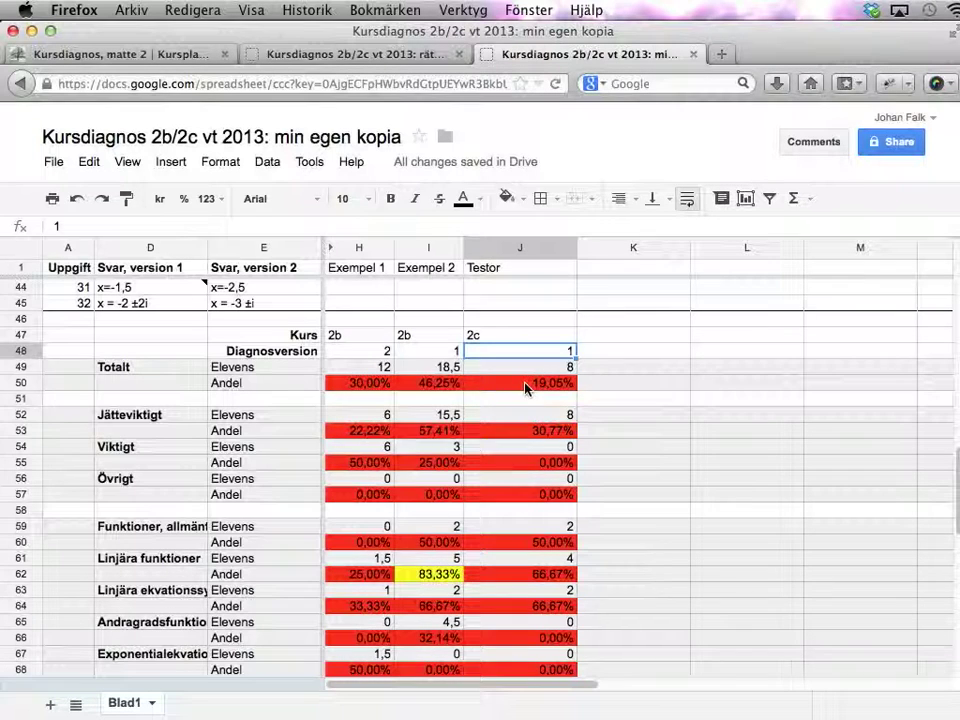
click(527, 386)
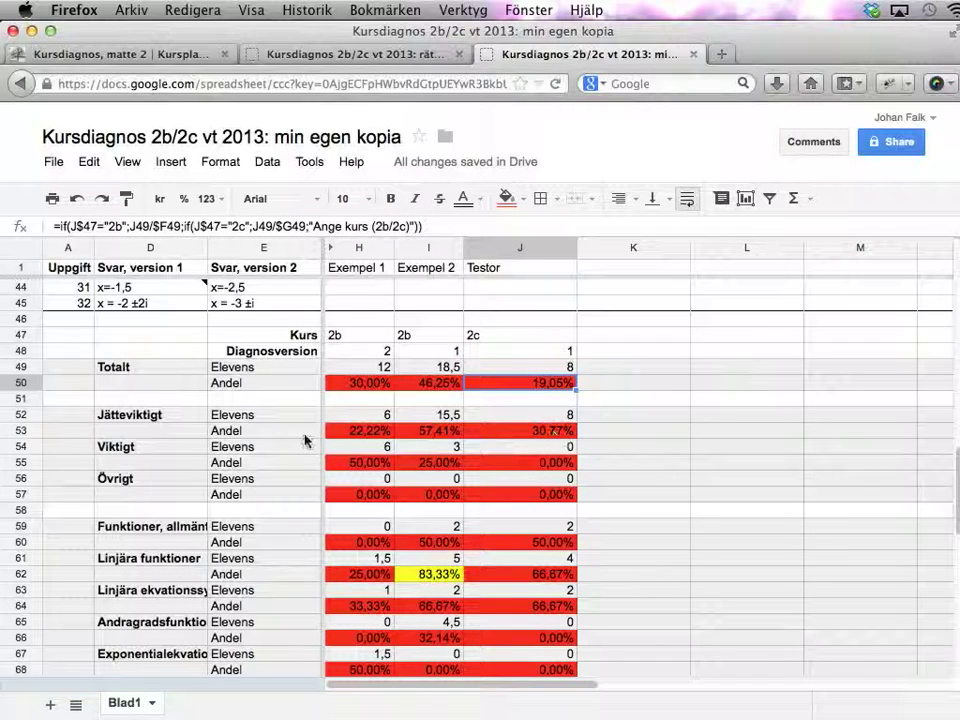
click(550, 432)
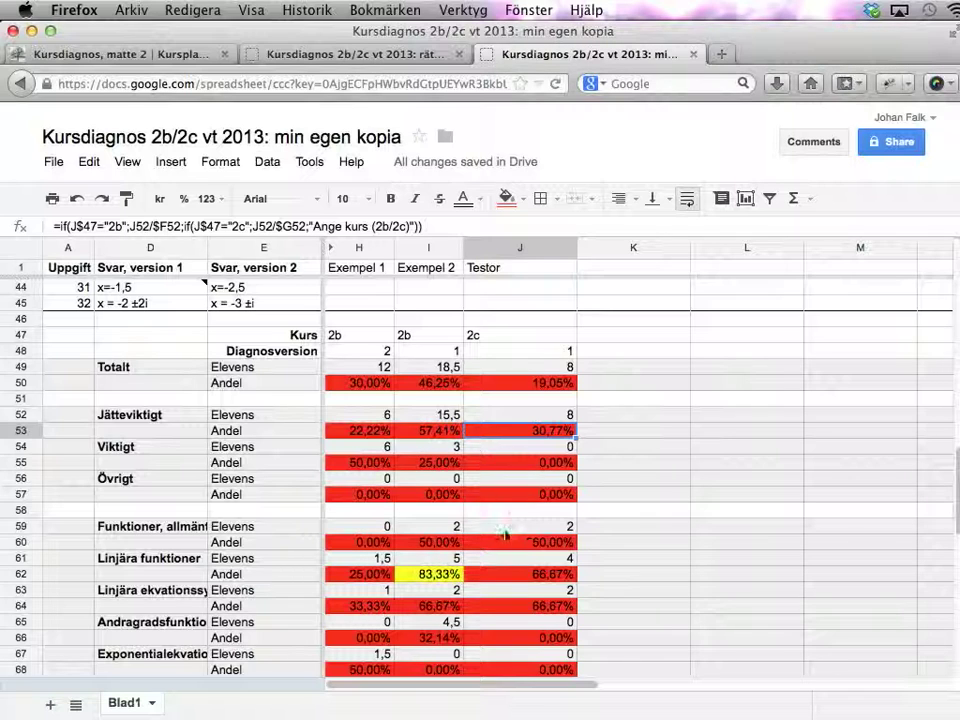
scroll(510, 530, down, 3)
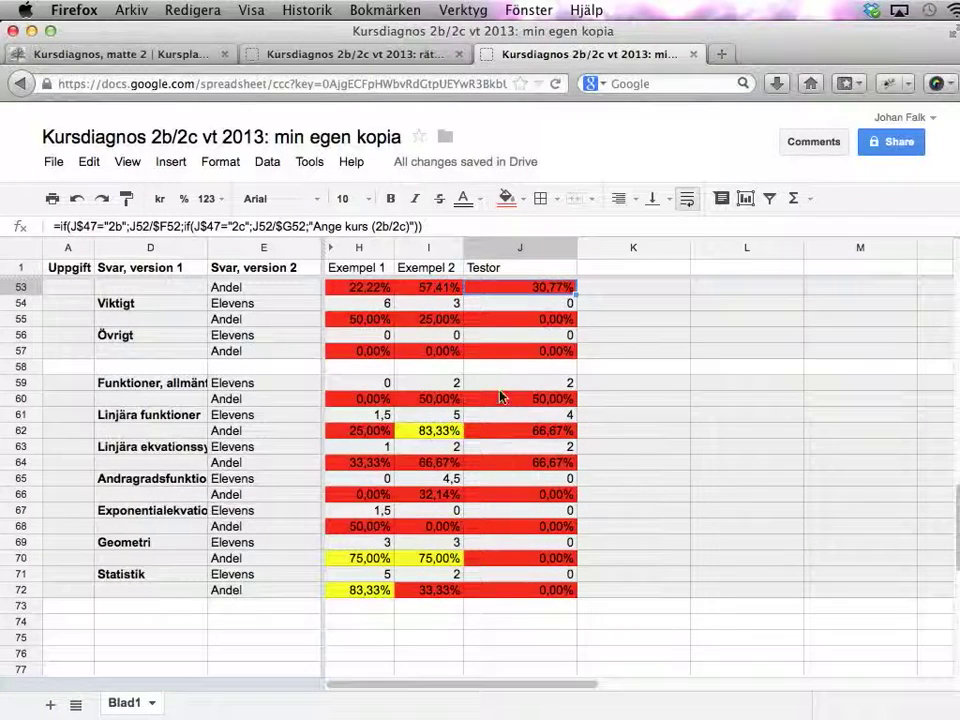
drag(503, 385, 505, 592)
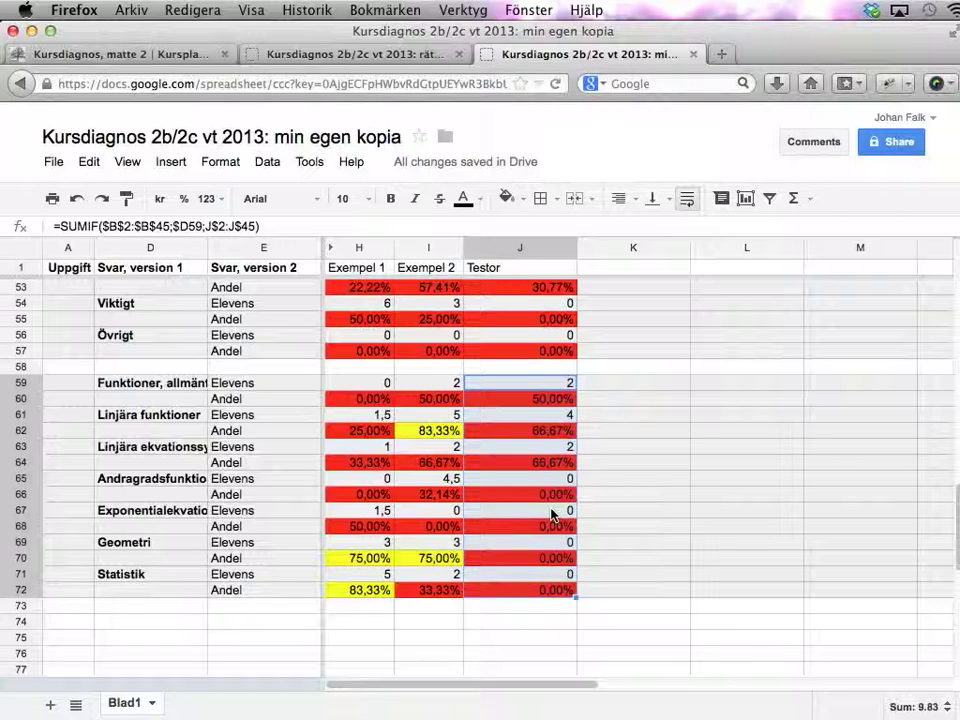
scroll(551, 514, up, 4)
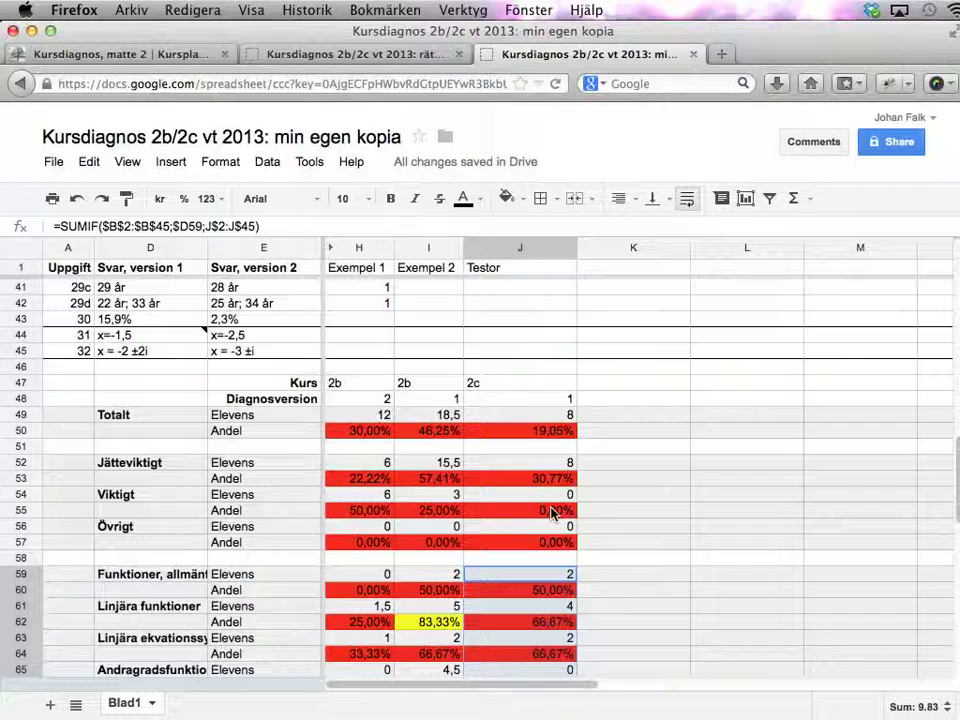
scroll(551, 514, up, 13)
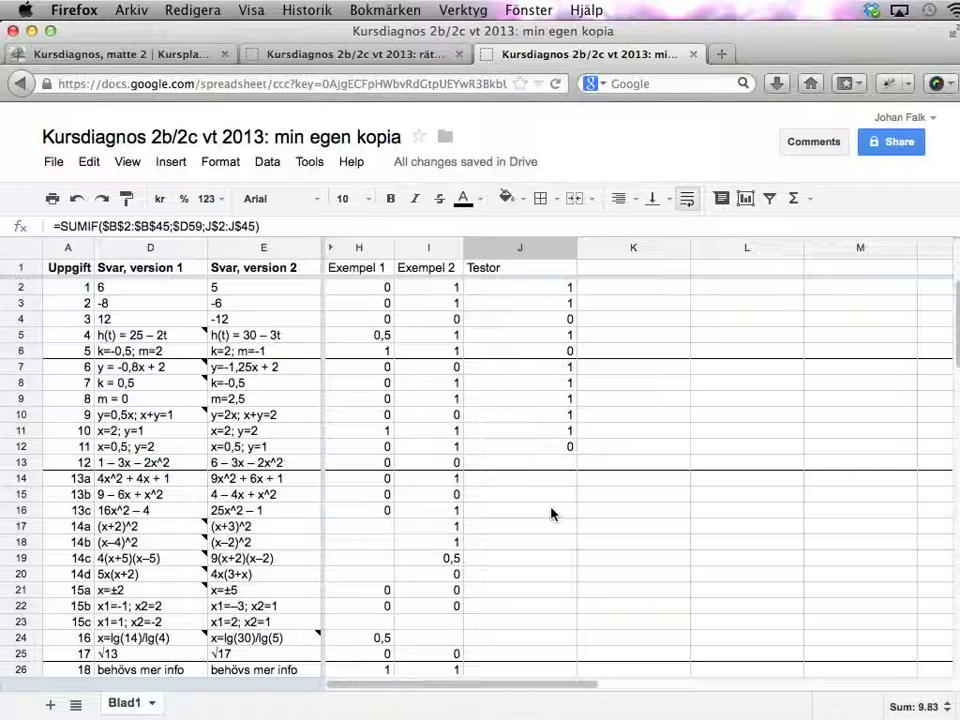
- Share the spreadsheet with a colleague's e-mail address, keeping Can edit rights
click(897, 146)
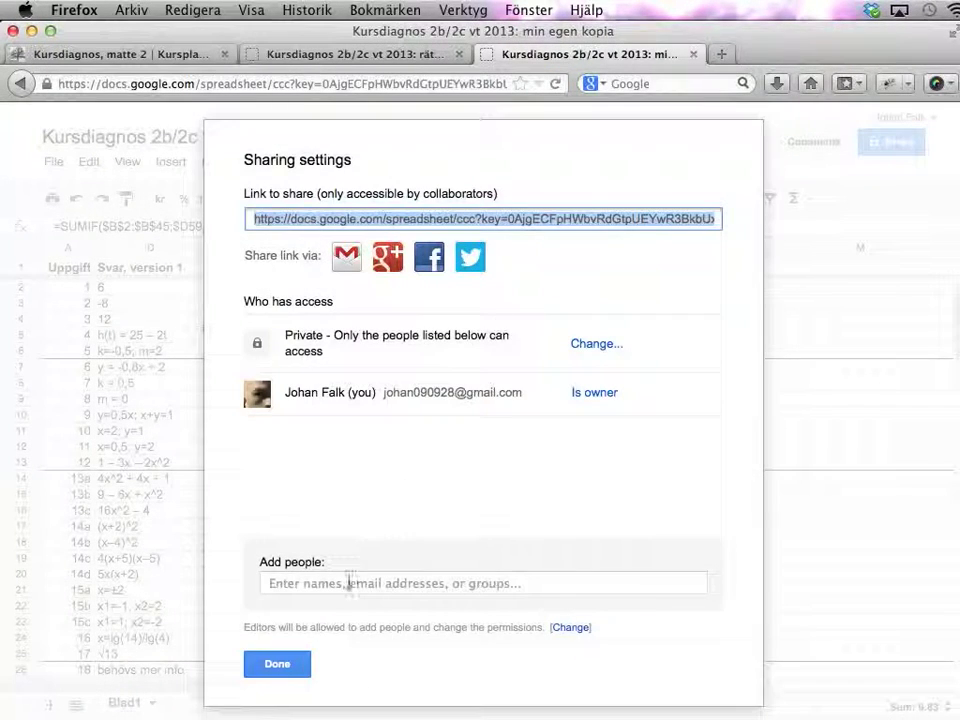
click(348, 584)
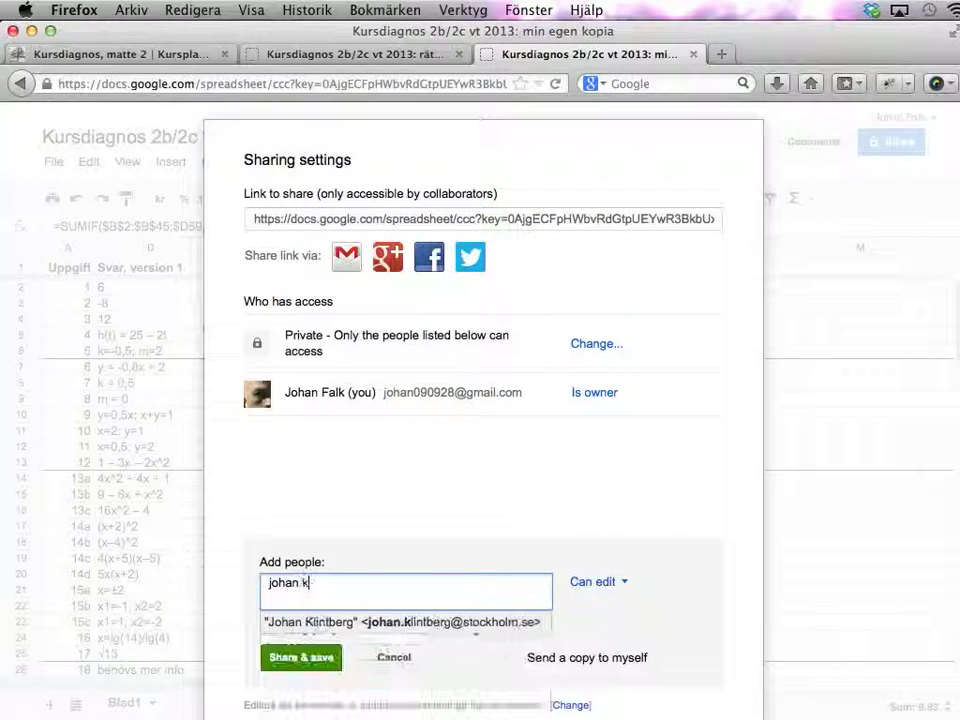
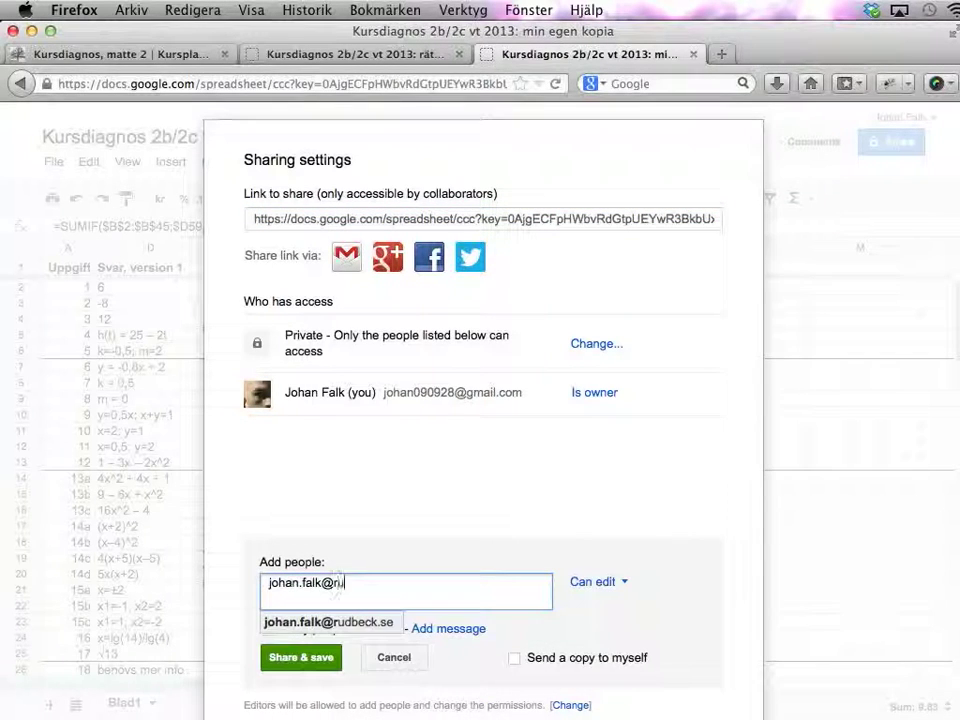
click(306, 625)
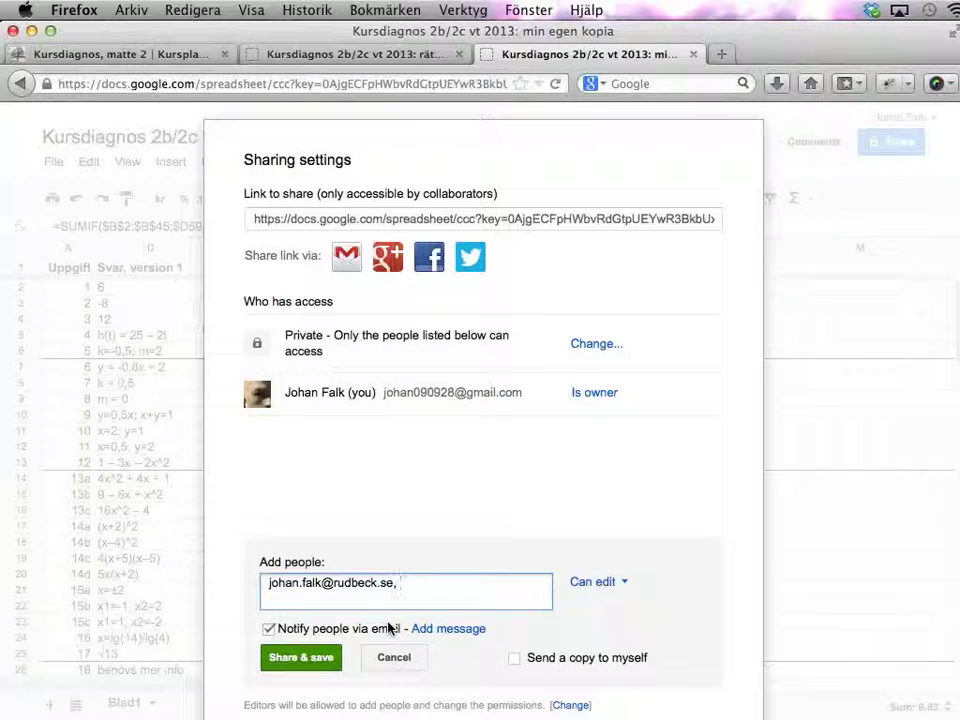
click(394, 657)
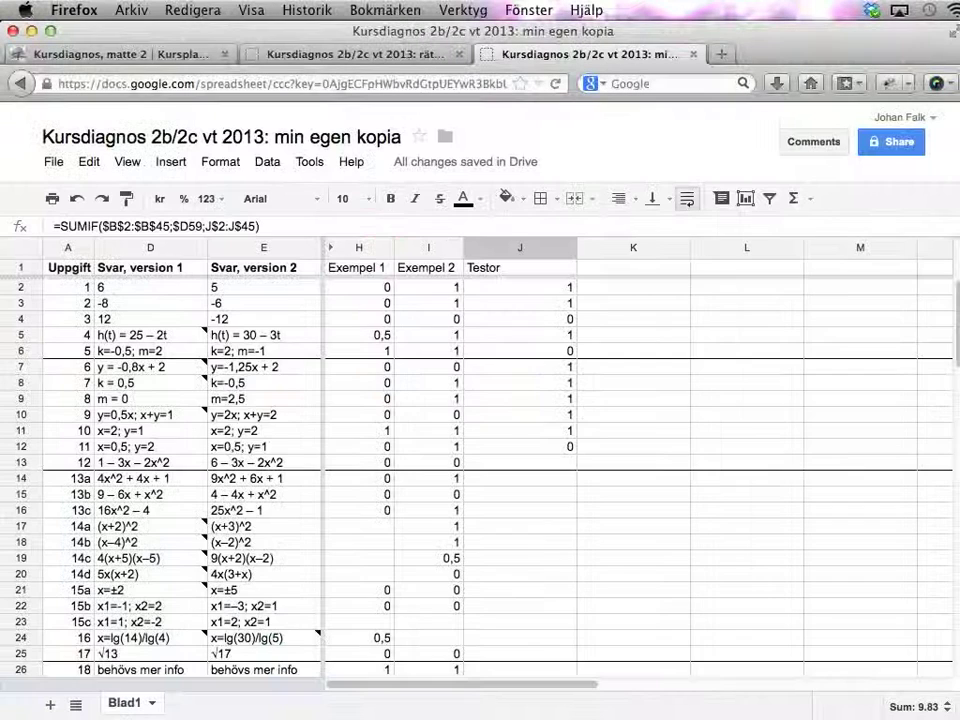